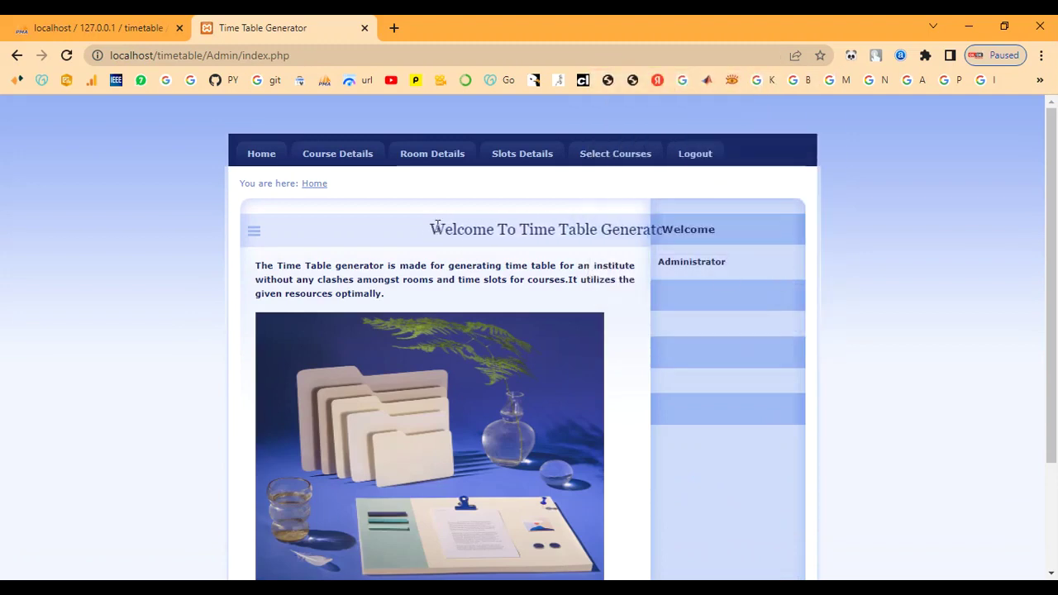
{"action": "left_click_drag", "start_coordinate": [422, 232], "coordinate": [568, 234]}
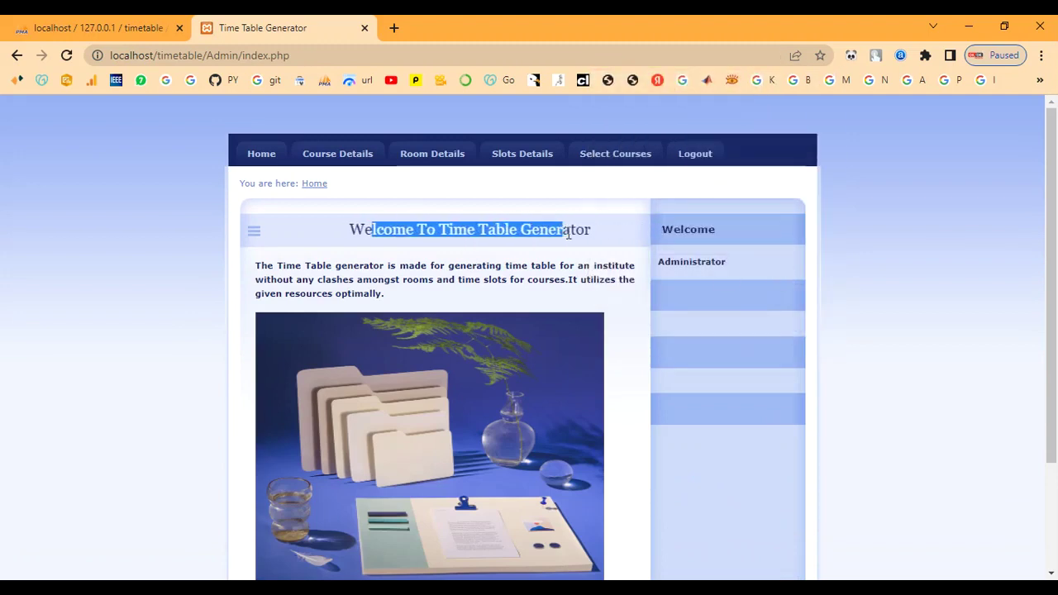
{"action": "left_click", "coordinate": [551, 296]}
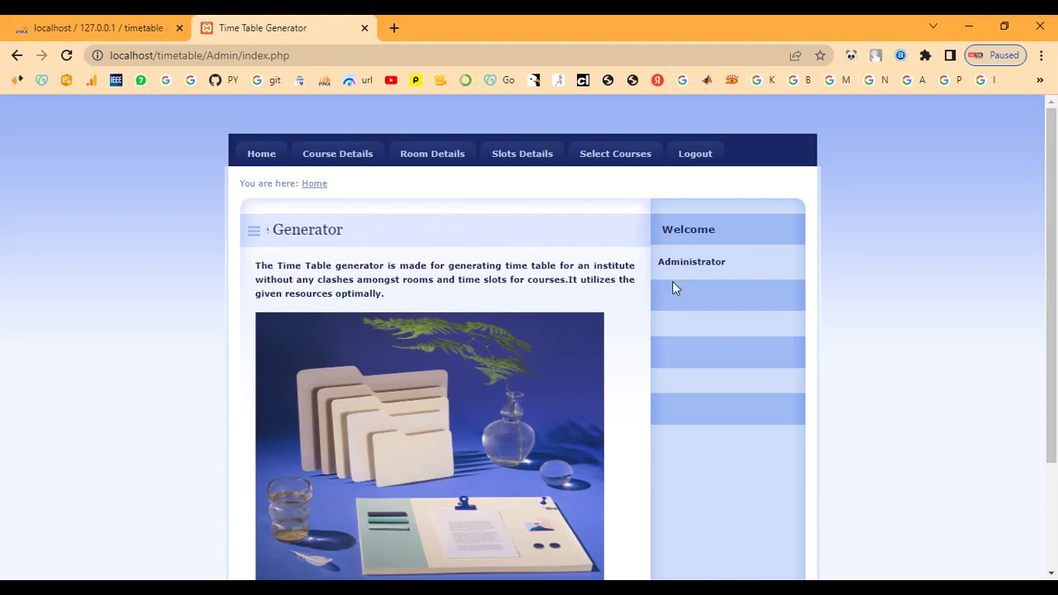
{"action": "scroll", "coordinate": [663, 331], "scroll_direction": "down", "scroll_amount": 2}
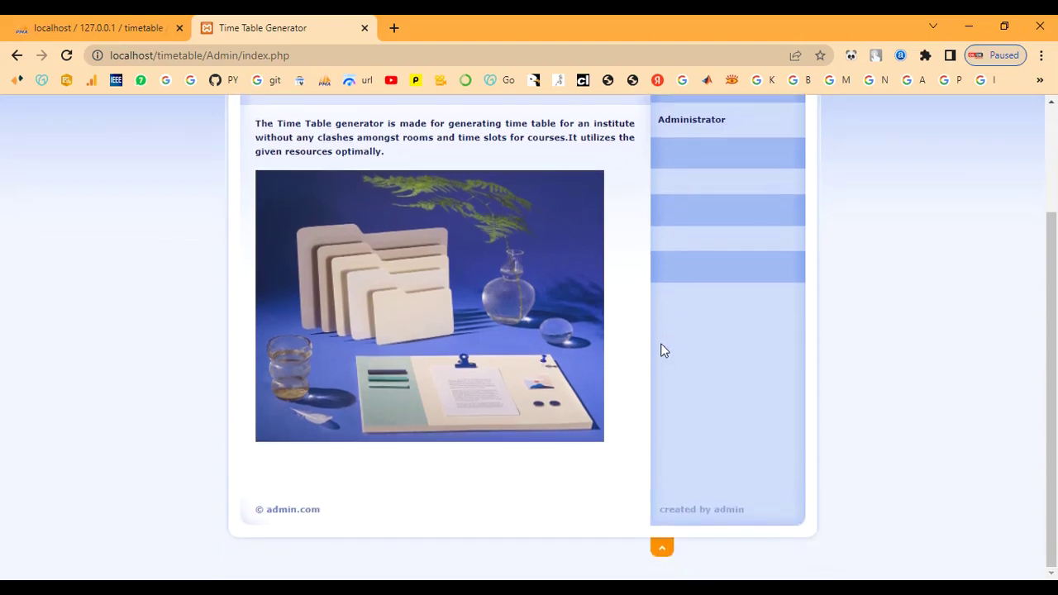
{"action": "scroll", "coordinate": [425, 334], "scroll_direction": "up", "scroll_amount": 2}
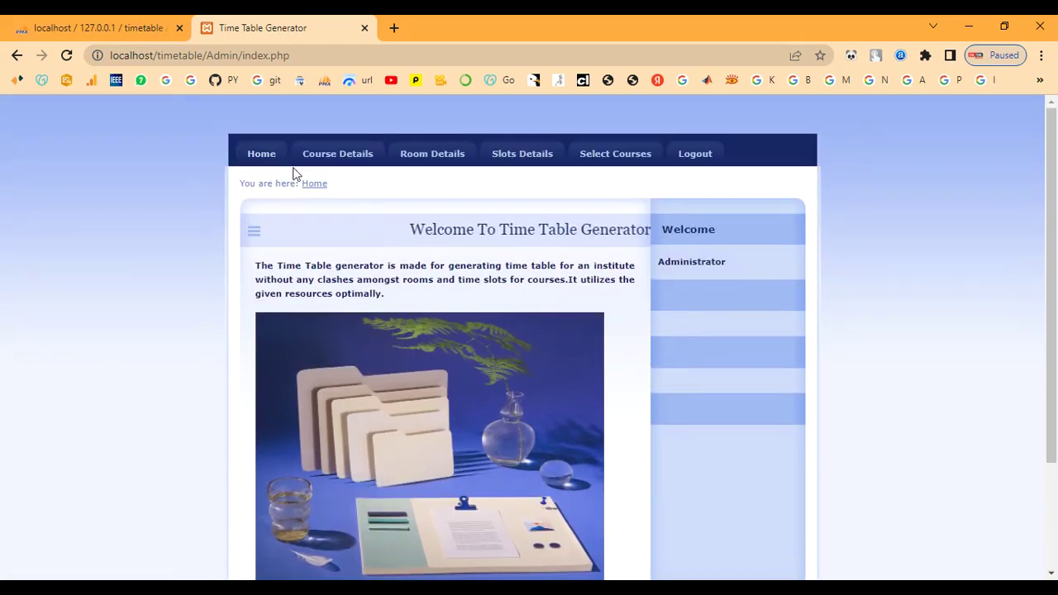
- Start a new course named Information Technology with 50 students and the odd semester type
{"action": "left_click", "coordinate": [339, 159]}
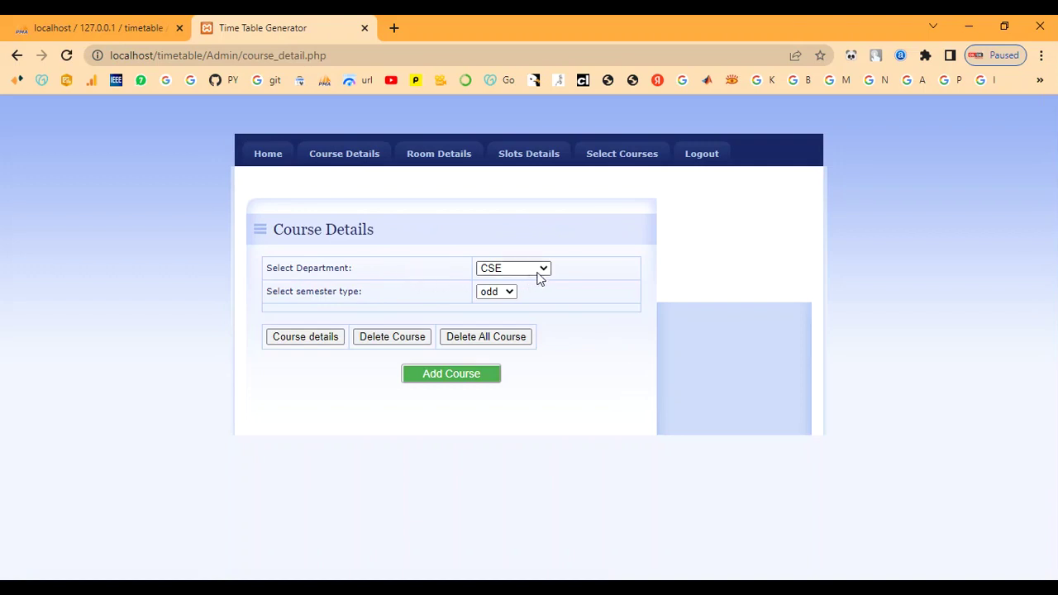
{"action": "left_click", "coordinate": [437, 376]}
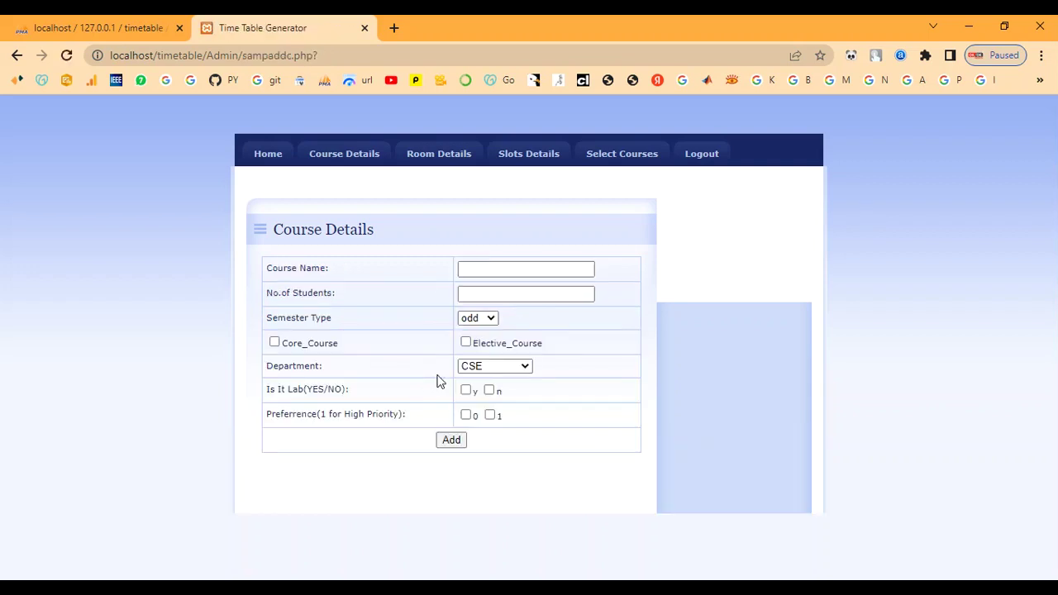
{"action": "left_click", "coordinate": [474, 267]}
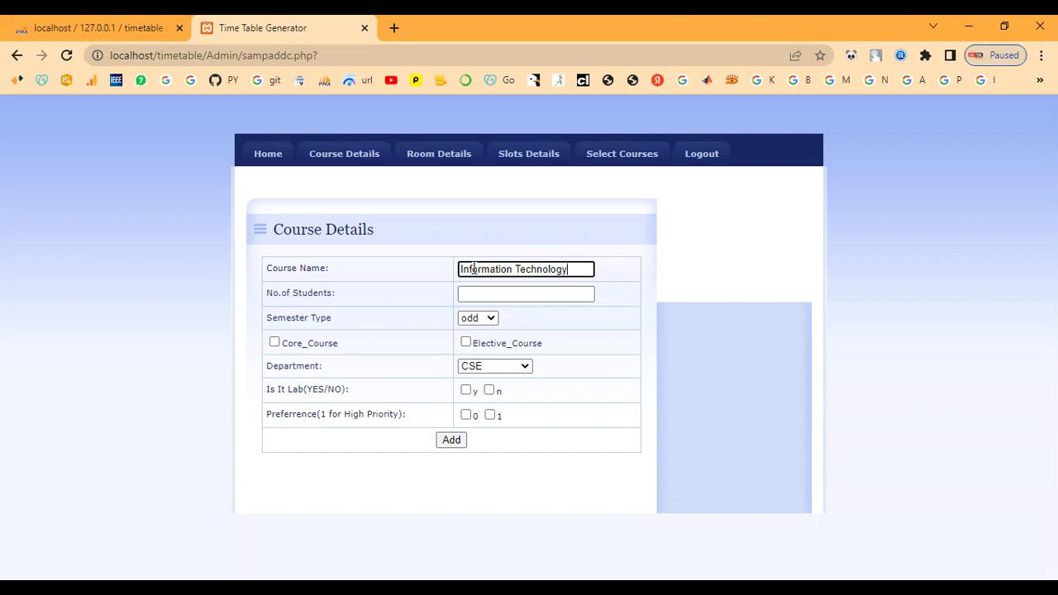
{"action": "key", "text": "Tab"}
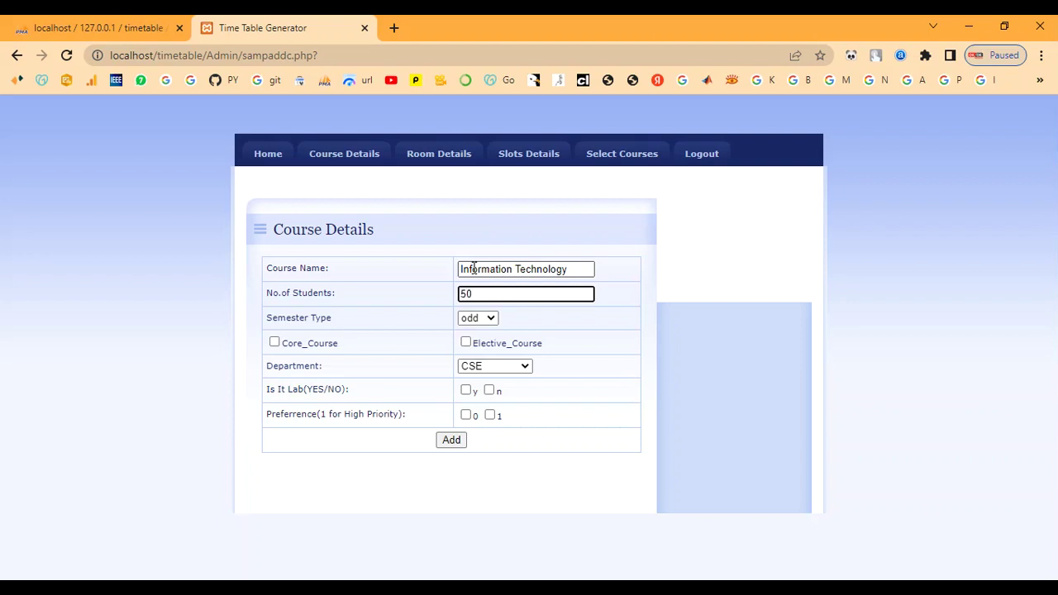
{"action": "key", "text": "Tab"}
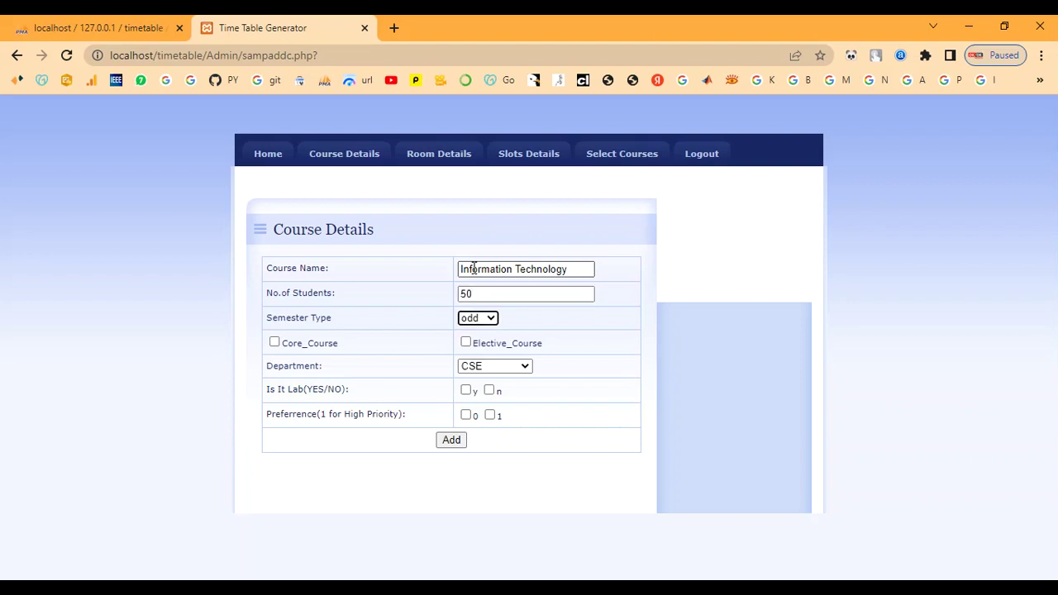
{"action": "left_click", "coordinate": [487, 320]}
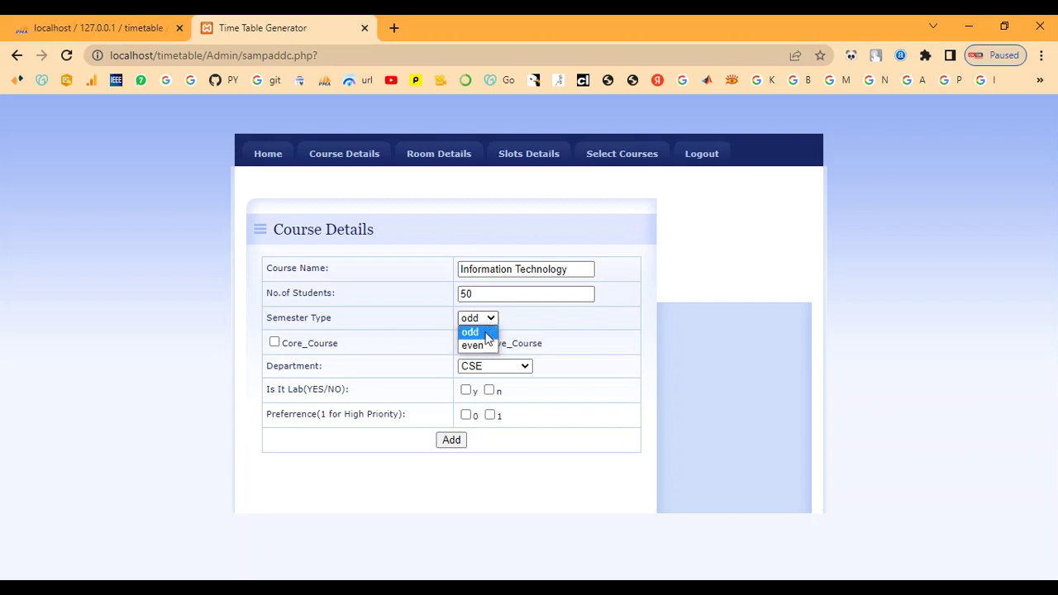
{"action": "left_click", "coordinate": [487, 333]}
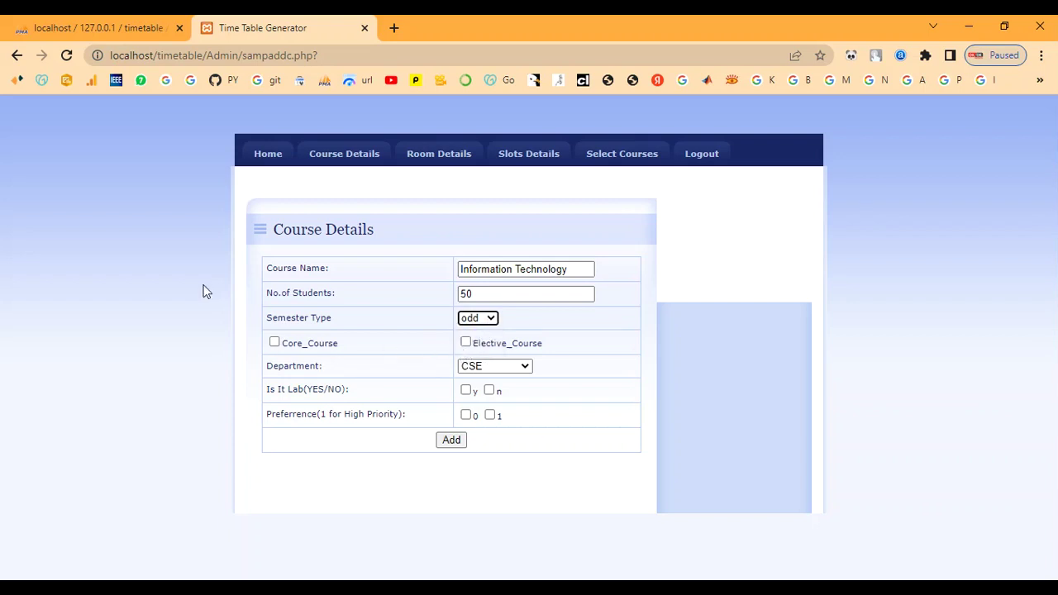
- Mark the course as a core course for semester 8 and assign it to the CSE department
{"action": "left_click", "coordinate": [274, 342]}
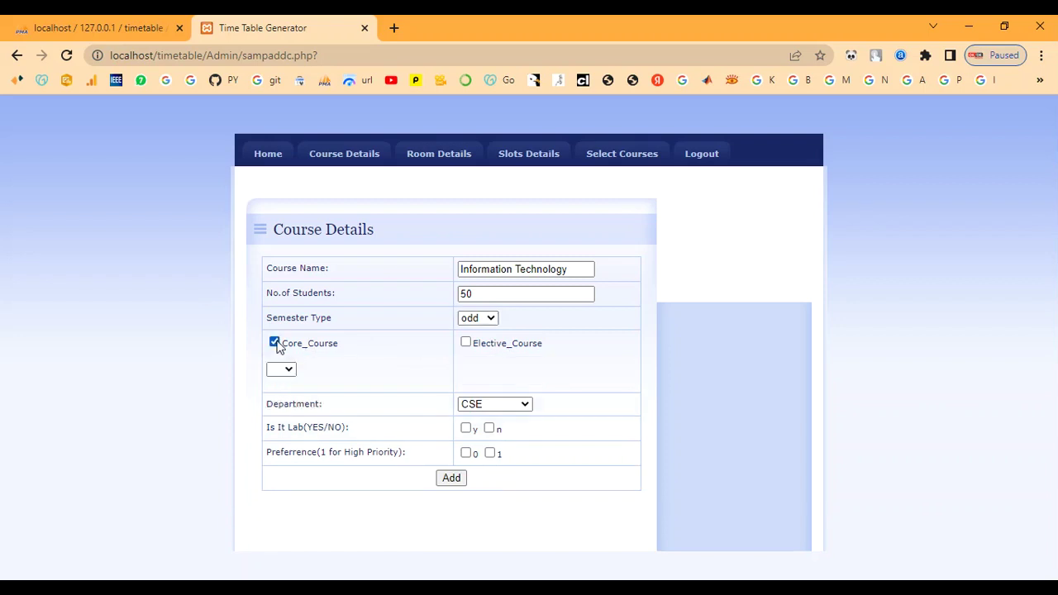
{"action": "left_click", "coordinate": [288, 371]}
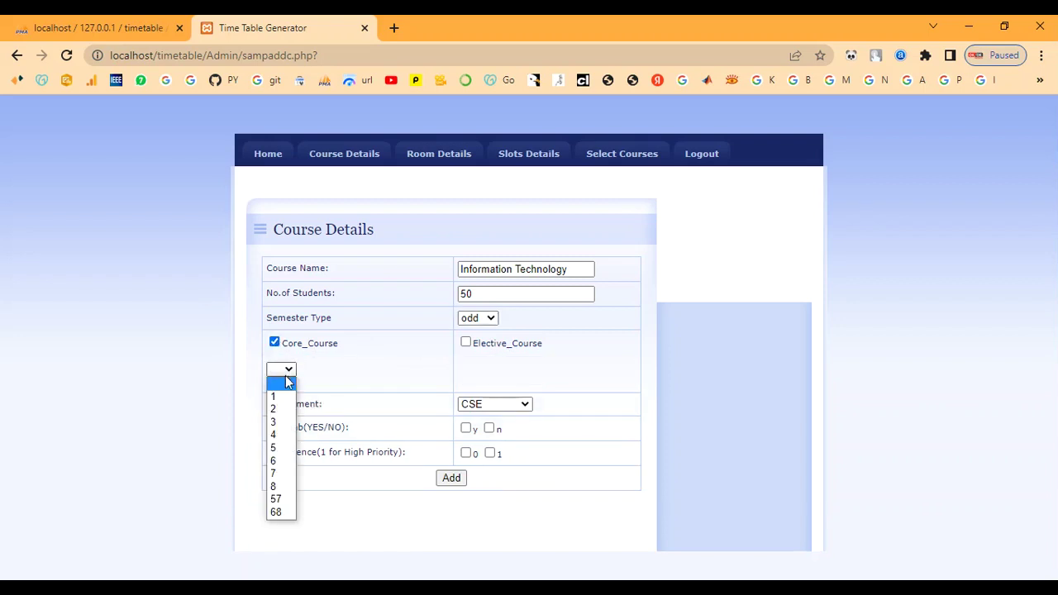
{"action": "left_click", "coordinate": [285, 486]}
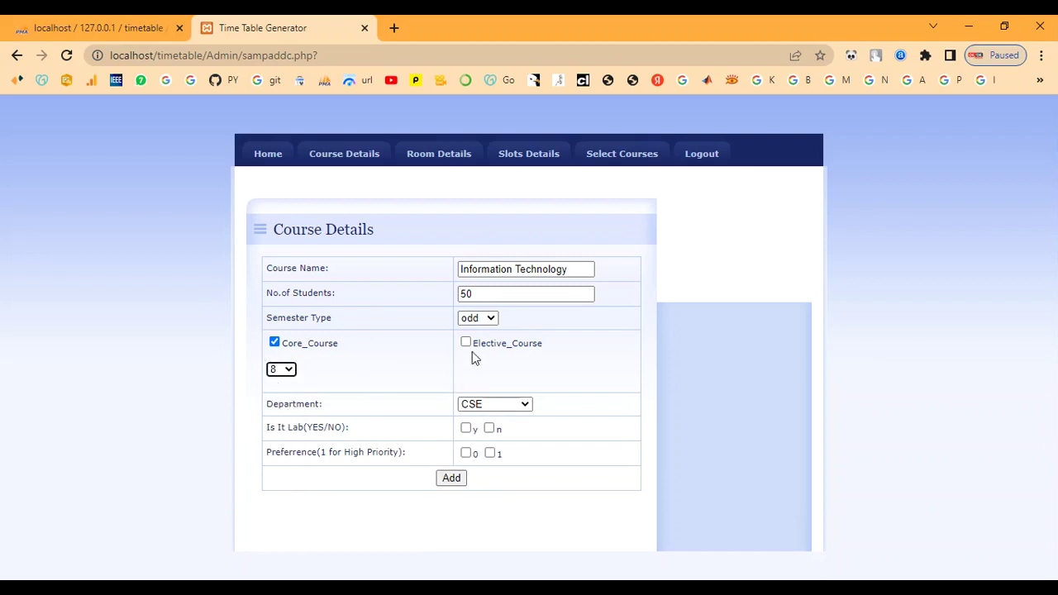
{"action": "left_click", "coordinate": [499, 404]}
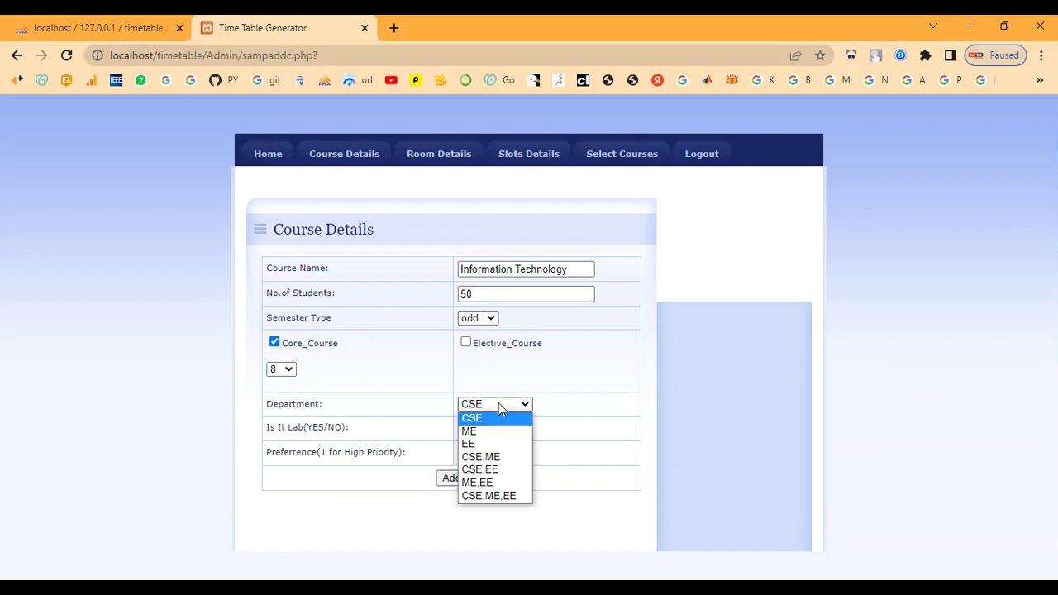
{"action": "left_click", "coordinate": [500, 419]}
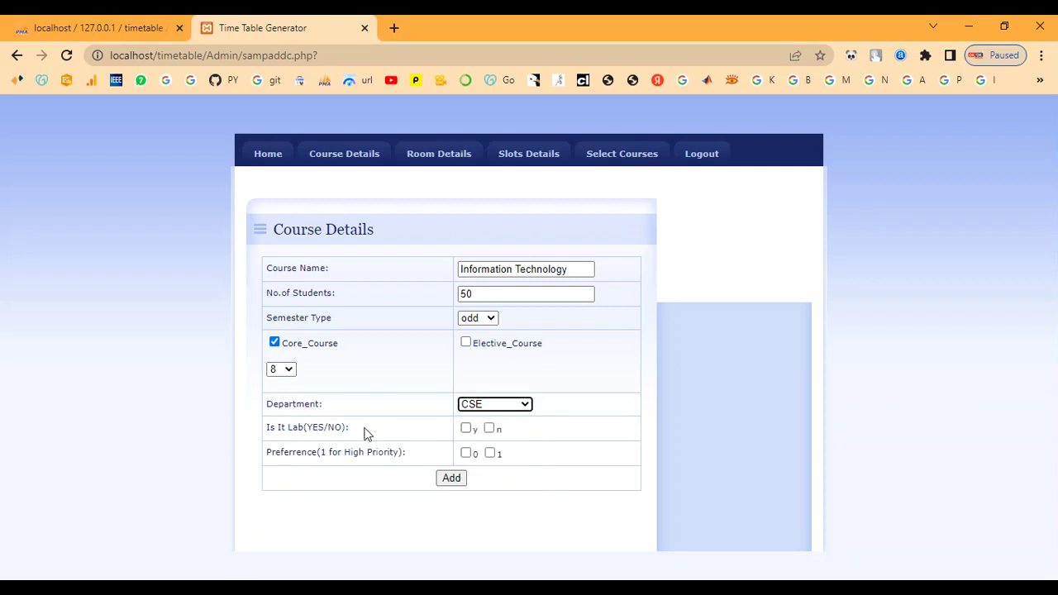
- Mark the course as a lab with only D1 enabled, using Computer_Lab(Ground_Floor) and Computer_LabII as the first two lab rooms
{"action": "left_click", "coordinate": [467, 428]}
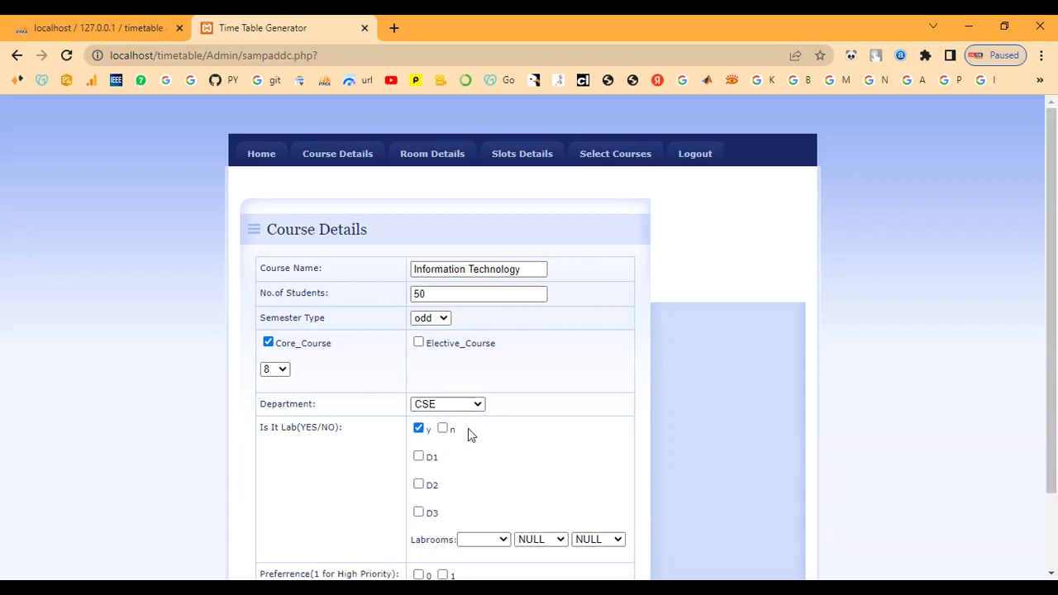
{"action": "scroll", "coordinate": [466, 437], "scroll_direction": "down", "scroll_amount": 1}
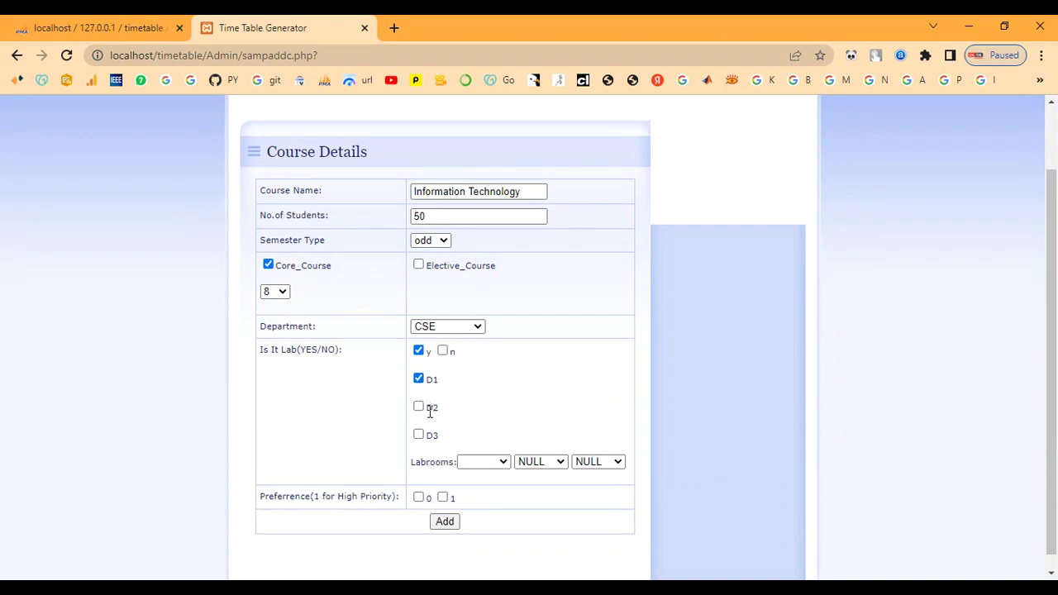
{"action": "left_click", "coordinate": [486, 468]}
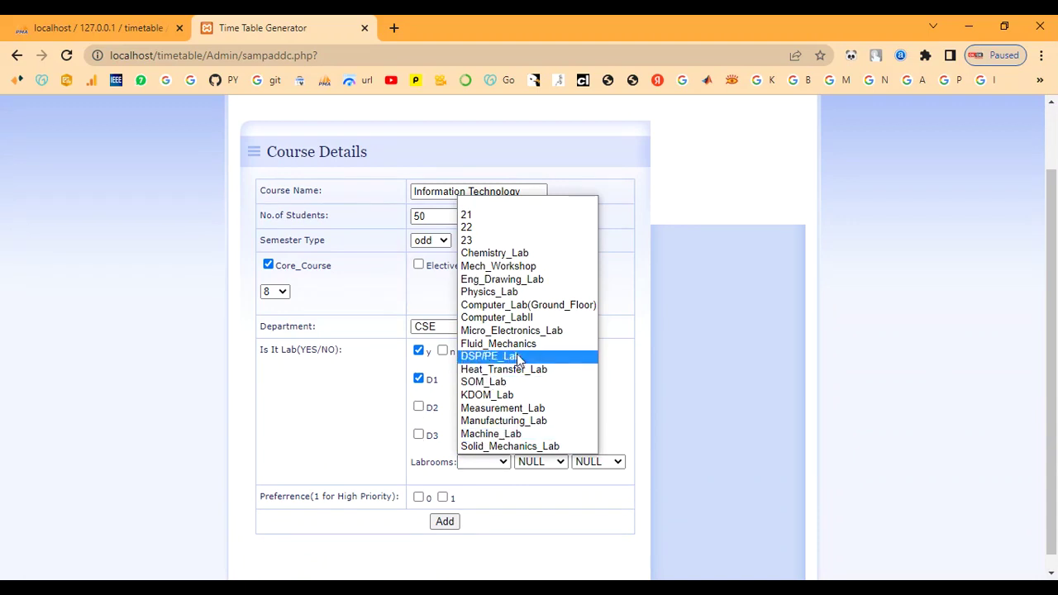
{"action": "left_click", "coordinate": [521, 308]}
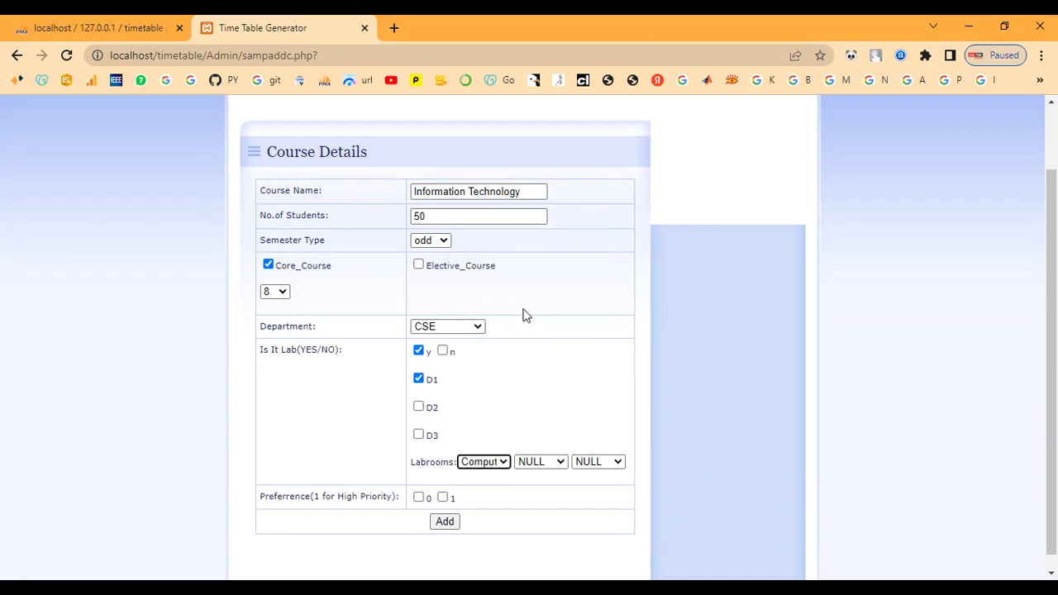
{"action": "left_click", "coordinate": [418, 407]}
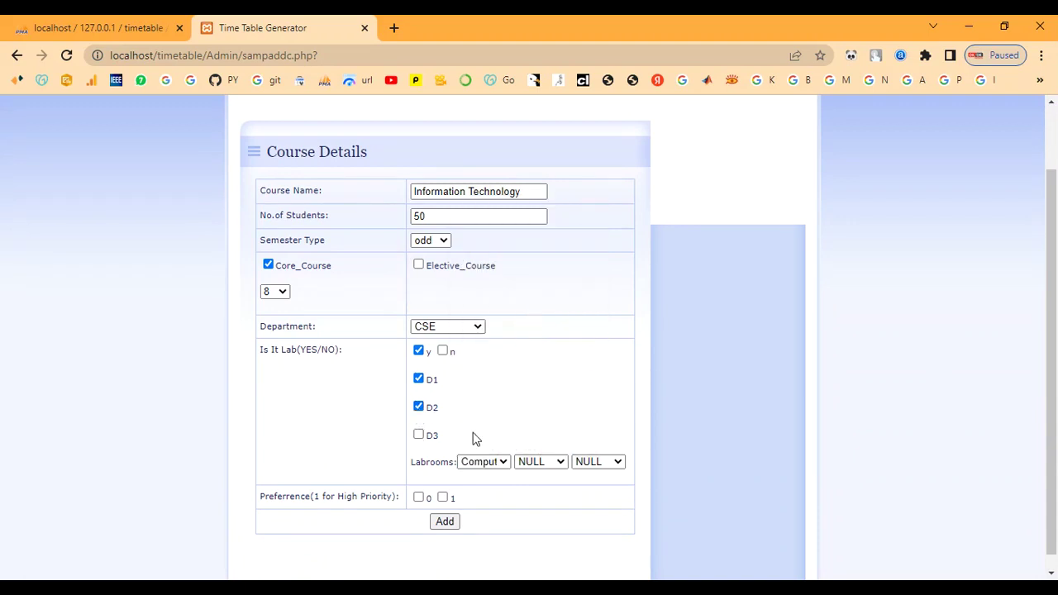
{"action": "left_click", "coordinate": [529, 465]}
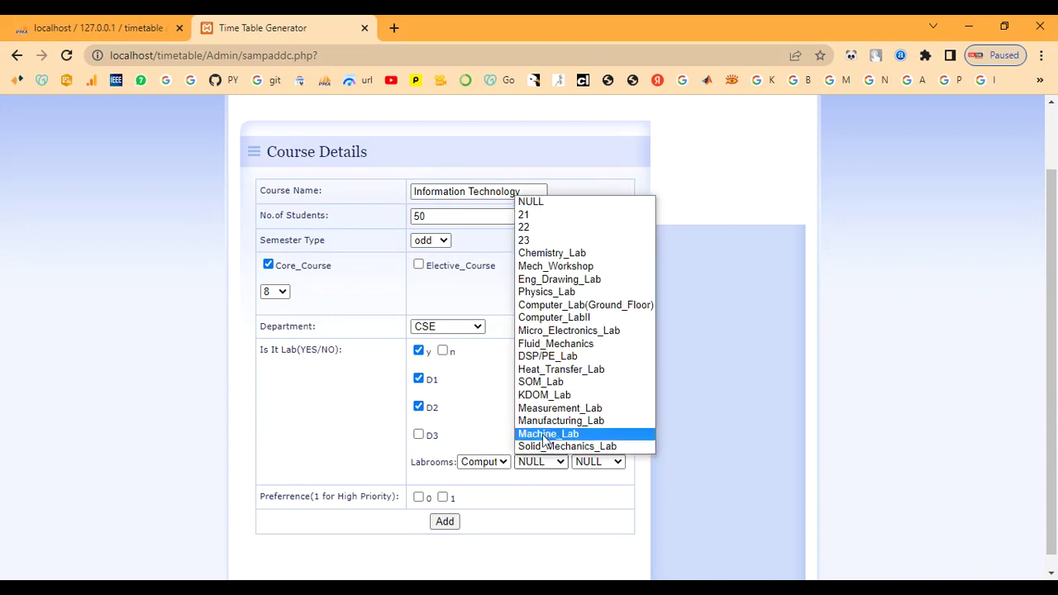
{"action": "left_click", "coordinate": [566, 318]}
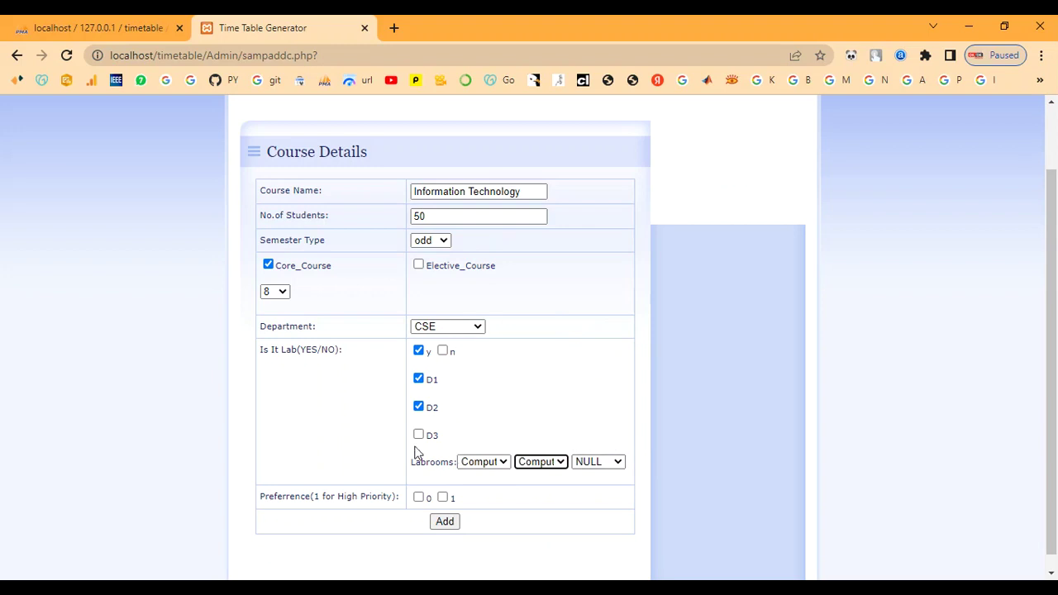
{"action": "left_click", "coordinate": [419, 409]}
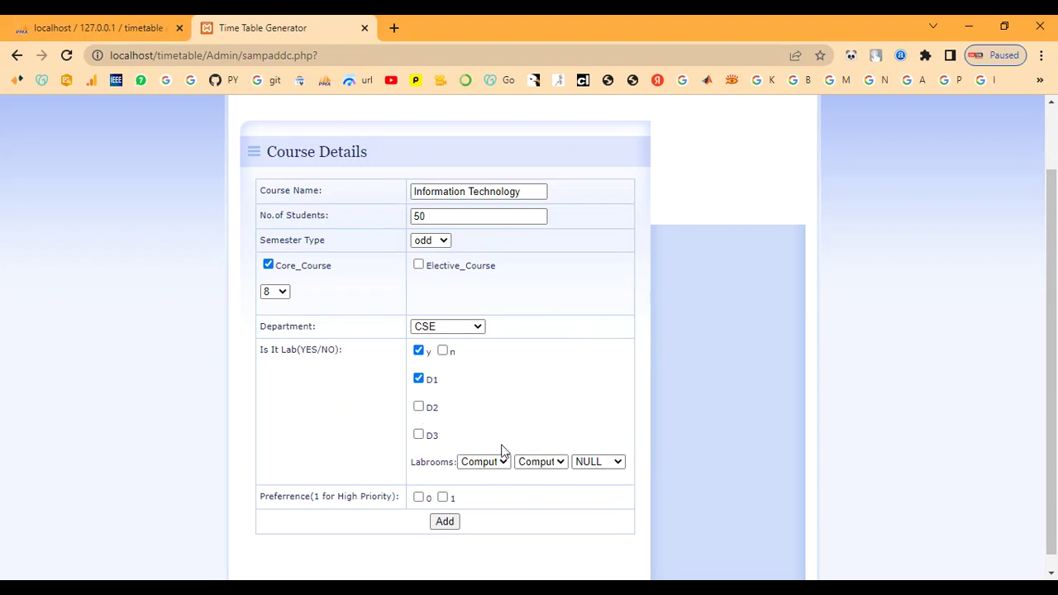
- Try the high-priority preference 1 with 22 as the preferred room and look through the preferred slot options
{"action": "scroll", "coordinate": [501, 449], "scroll_direction": "down", "scroll_amount": 1}
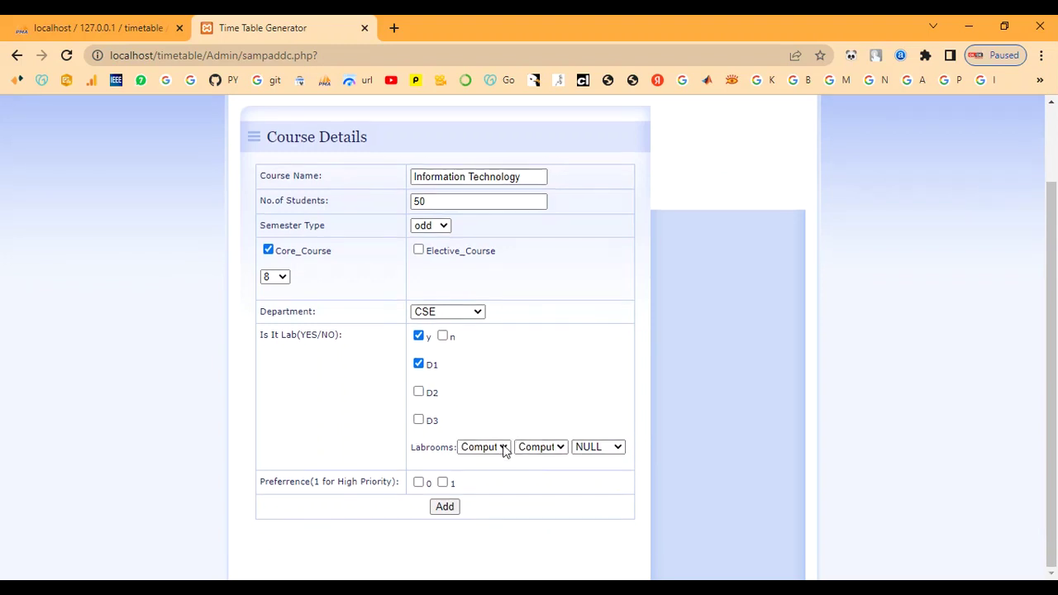
{"action": "left_click_drag", "start_coordinate": [290, 481], "coordinate": [377, 482]}
{"action": "left_click", "coordinate": [385, 486]}
{"action": "left_click", "coordinate": [442, 483]}
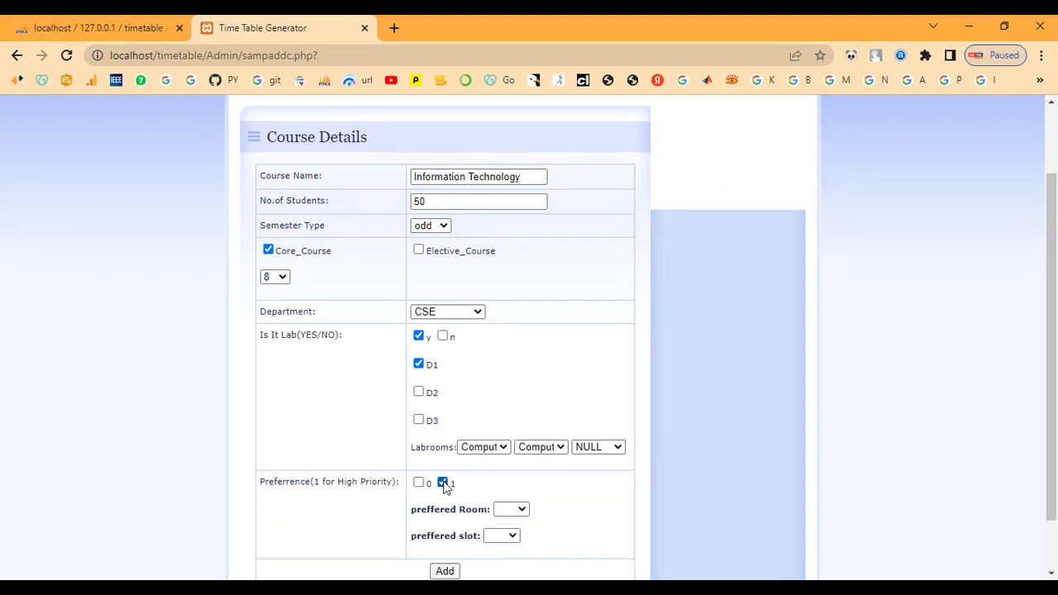
{"action": "scroll", "coordinate": [444, 488], "scroll_direction": "down", "scroll_amount": 1}
{"action": "scroll", "coordinate": [444, 488], "scroll_direction": "down", "scroll_amount": 1}
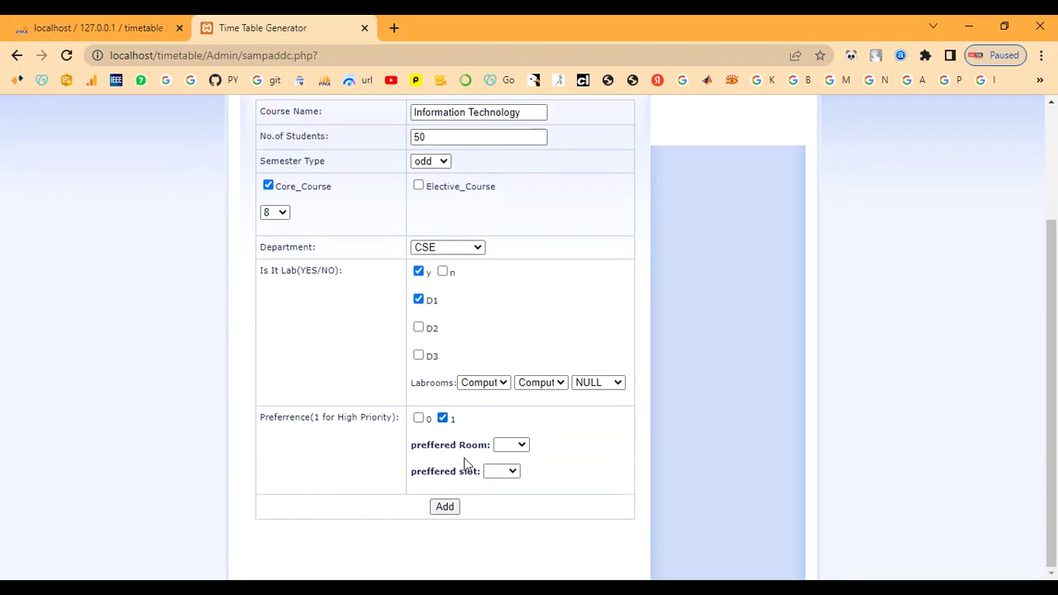
{"action": "left_click", "coordinate": [514, 445]}
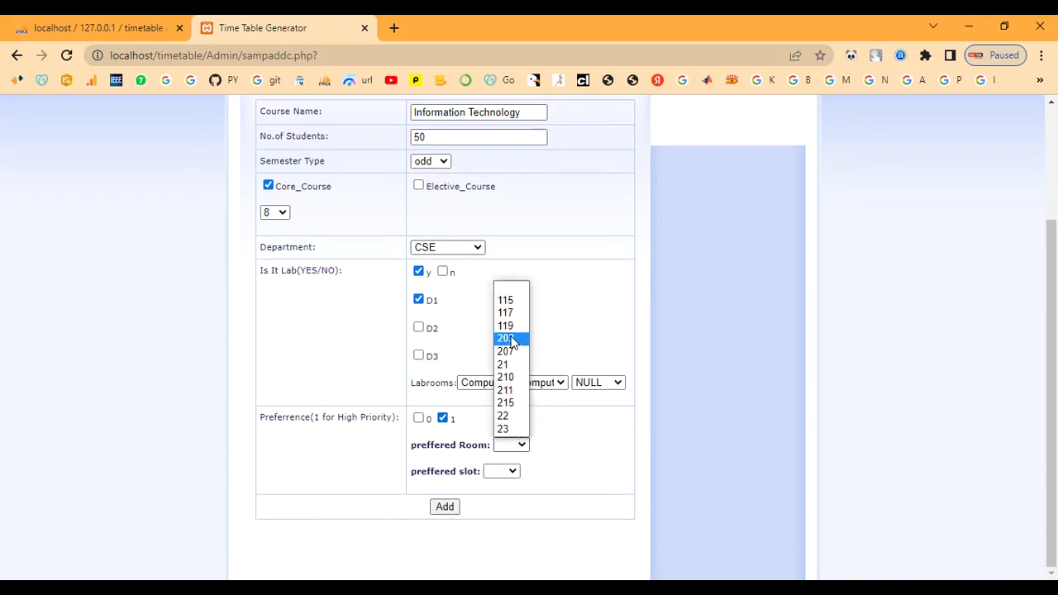
{"action": "left_click", "coordinate": [504, 472]}
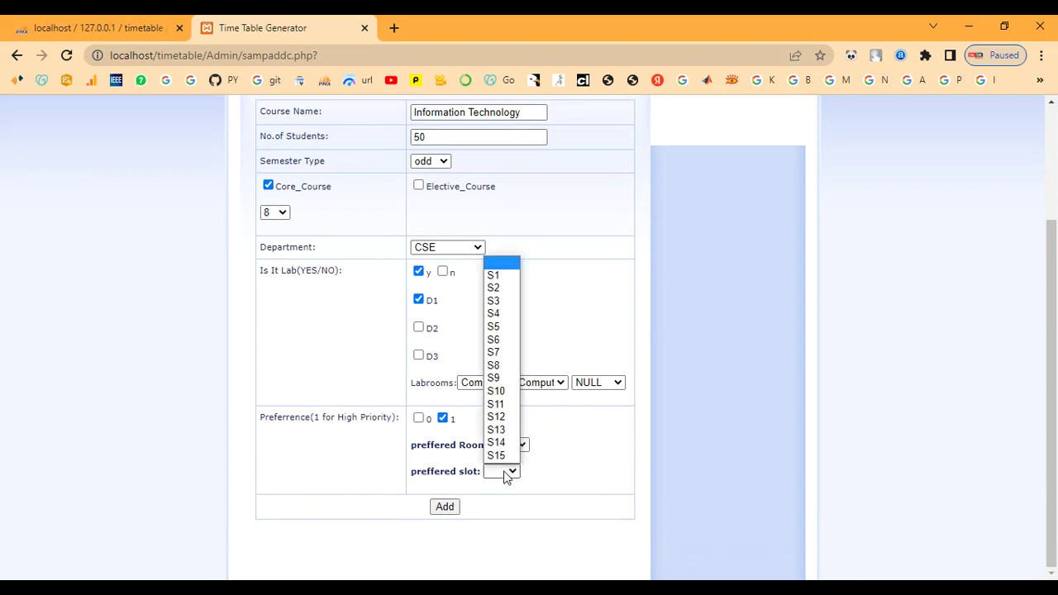
{"action": "left_click", "coordinate": [556, 477]}
{"action": "left_click", "coordinate": [510, 446]}
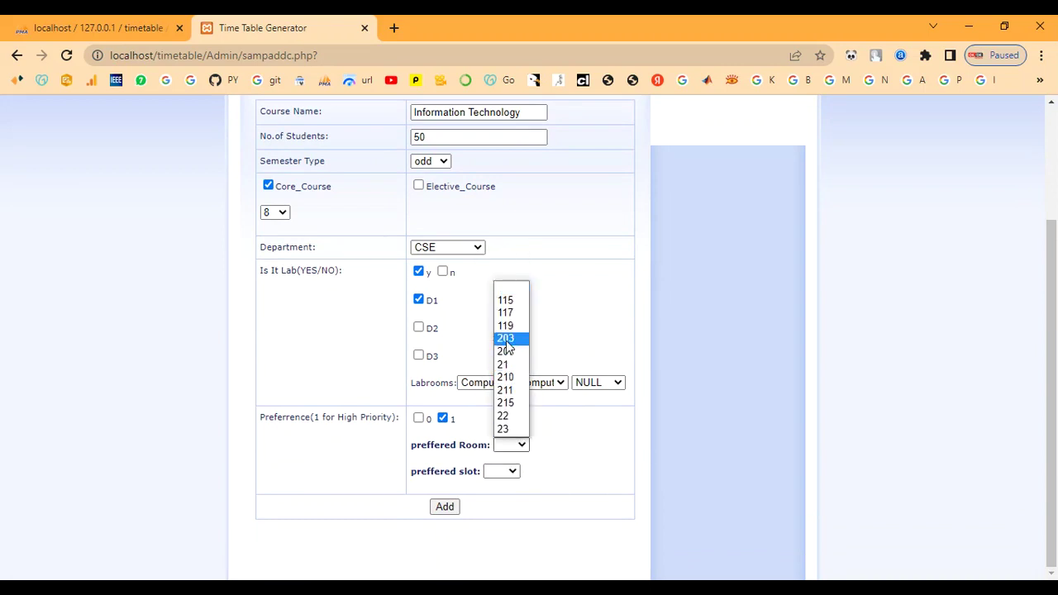
{"action": "left_click", "coordinate": [515, 418]}
{"action": "left_click", "coordinate": [505, 473]}
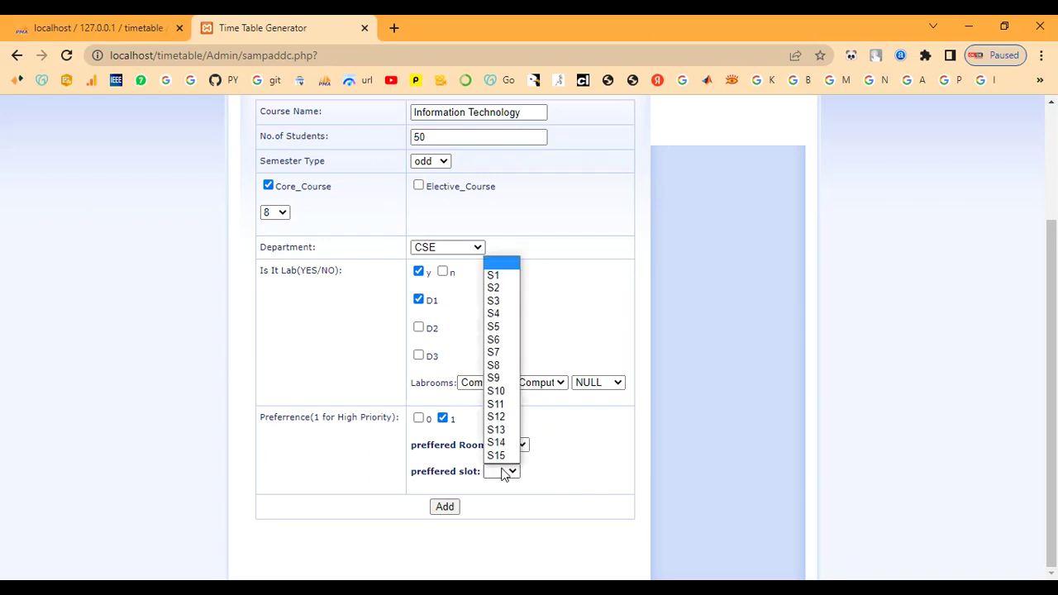
{"action": "left_click", "coordinate": [579, 459]}
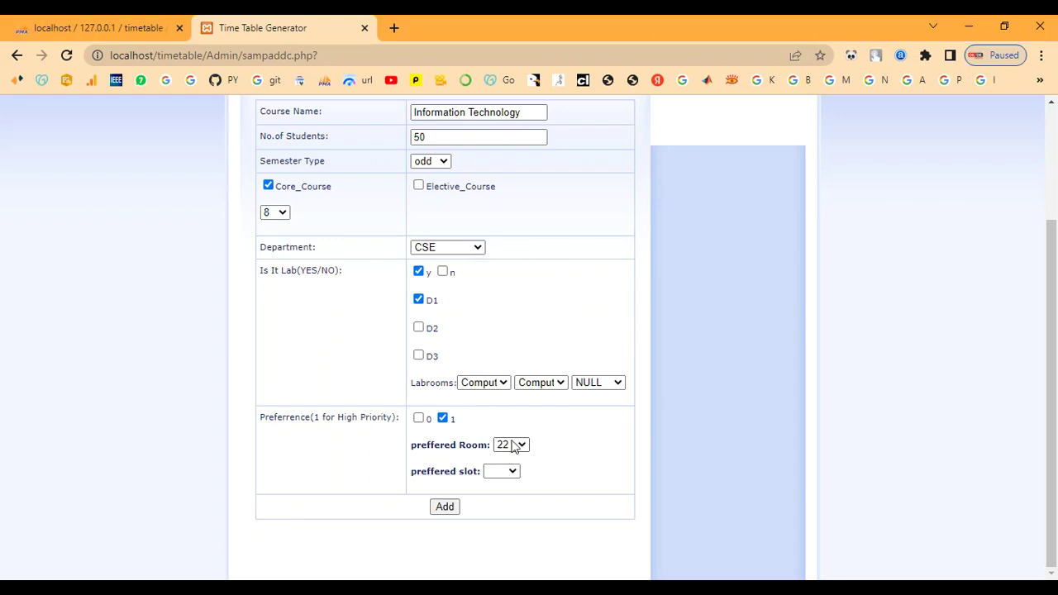
{"action": "left_click", "coordinate": [513, 445]}
- Add the course with preference 0 and return to the Course Details page
{"action": "left_click", "coordinate": [418, 419]}
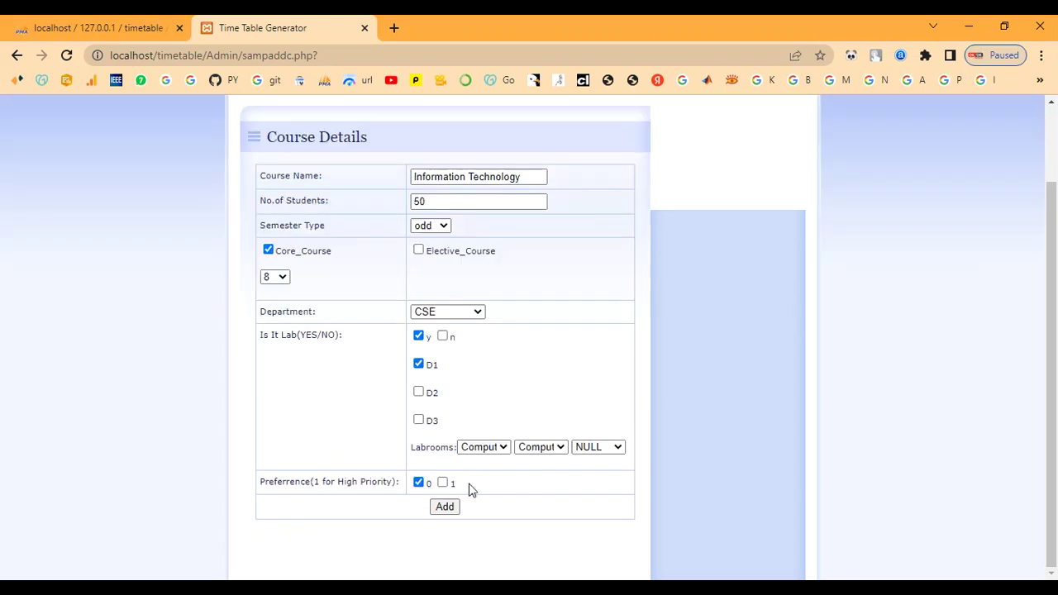
{"action": "left_click", "coordinate": [451, 508]}
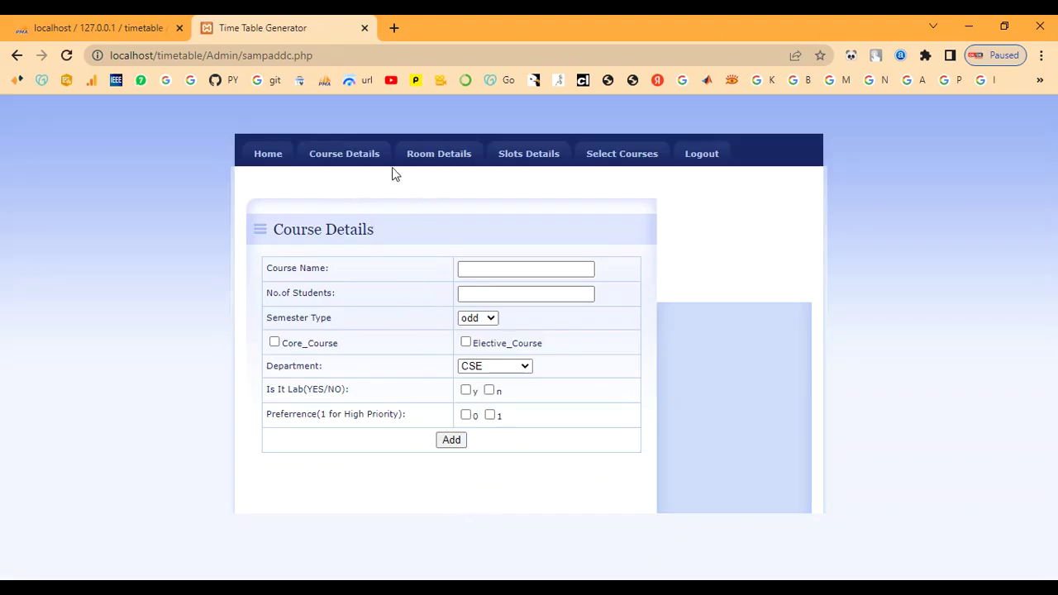
{"action": "left_click", "coordinate": [343, 162]}
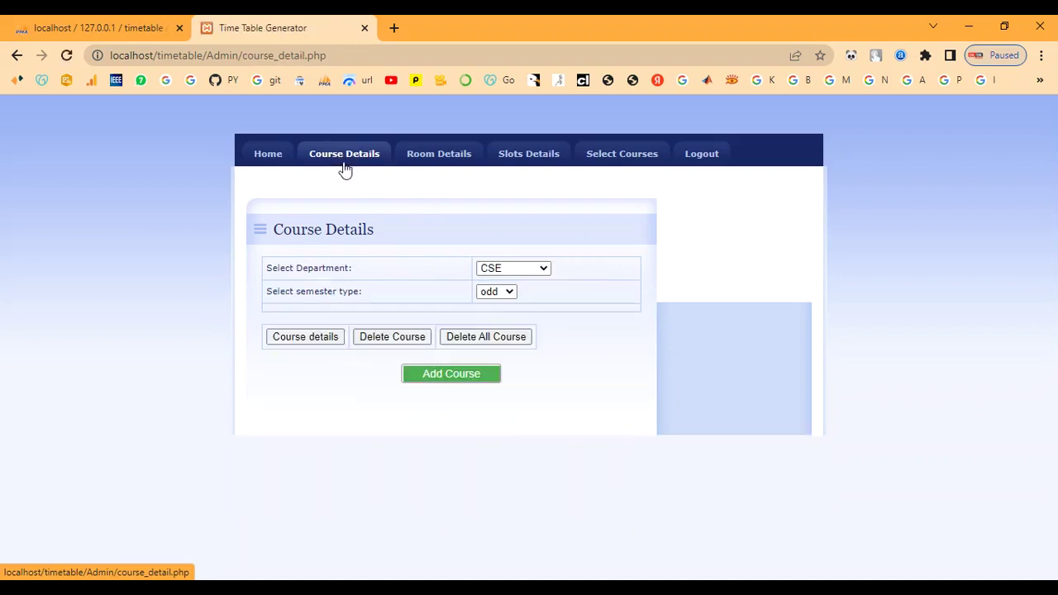
- Open the Room Details page and look through the classrooms and their capacities
{"action": "left_click", "coordinate": [434, 164]}
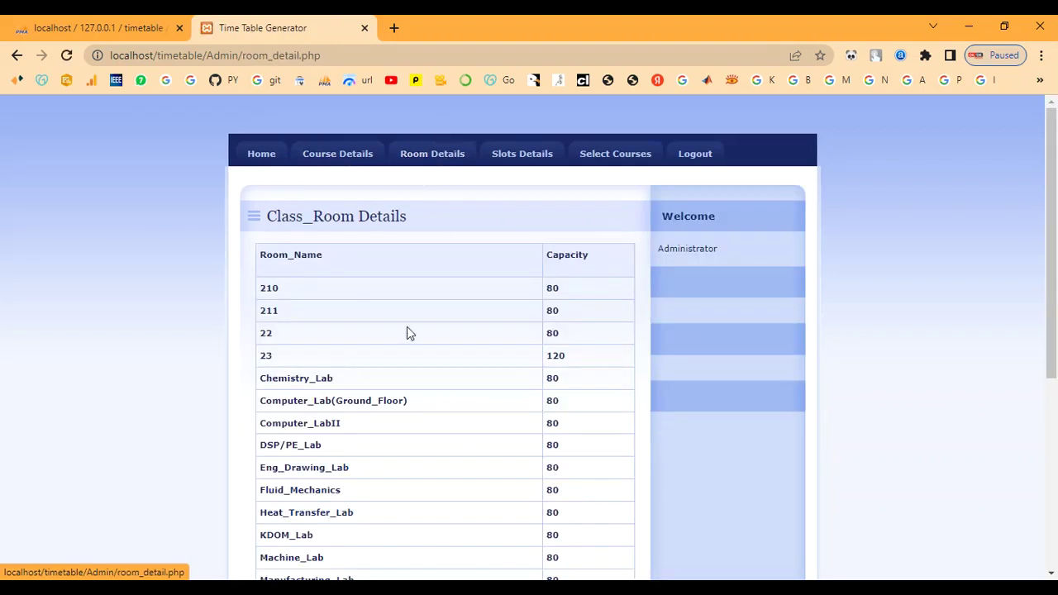
{"action": "scroll", "coordinate": [405, 331], "scroll_direction": "down", "scroll_amount": 1}
{"action": "scroll", "coordinate": [389, 318], "scroll_direction": "down", "scroll_amount": 3}
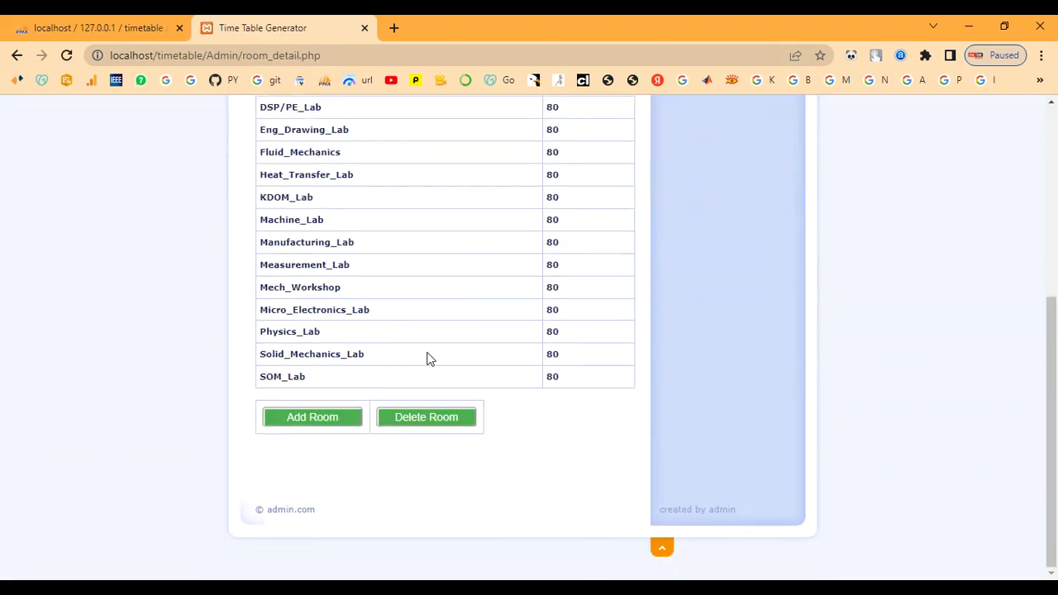
{"action": "scroll", "coordinate": [430, 358], "scroll_direction": "up", "scroll_amount": 3}
{"action": "scroll", "coordinate": [428, 359], "scroll_direction": "up", "scroll_amount": 1}
- Display the course details for the CSE department with the odd semester type and look through the whole course list
{"action": "left_click", "coordinate": [342, 155]}
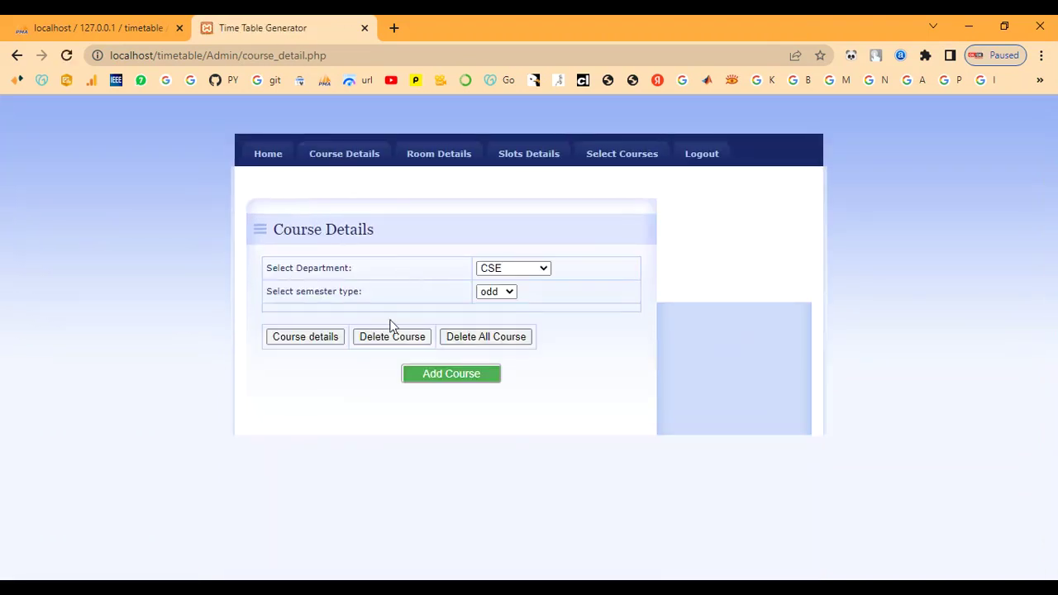
{"action": "left_click", "coordinate": [511, 271]}
{"action": "left_click", "coordinate": [508, 278]}
{"action": "left_click", "coordinate": [507, 291]}
{"action": "left_click", "coordinate": [501, 306]}
{"action": "left_click", "coordinate": [322, 341]}
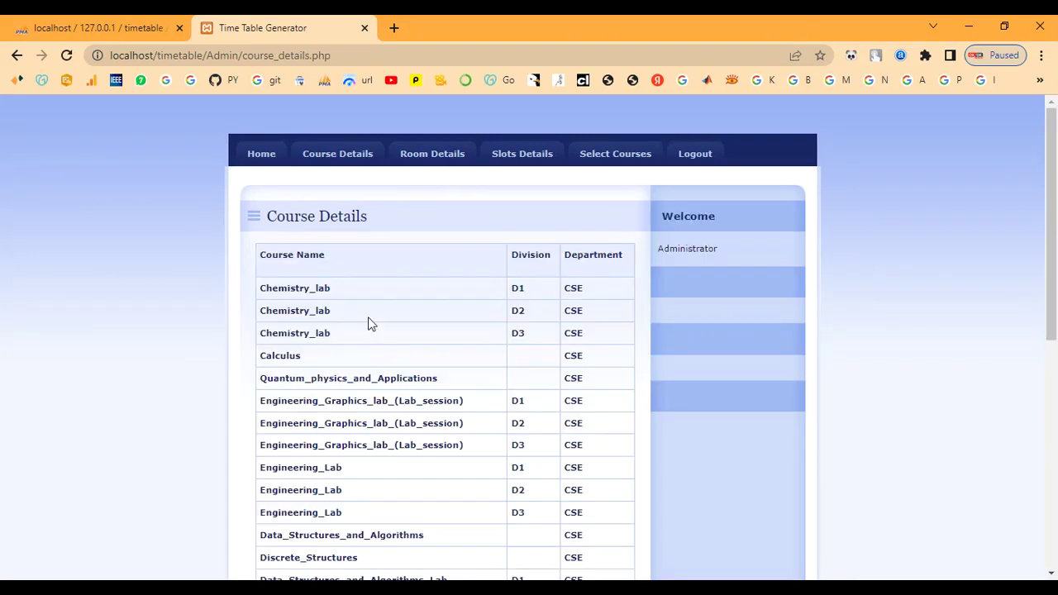
{"action": "scroll", "coordinate": [370, 324], "scroll_direction": "down", "scroll_amount": 2}
{"action": "scroll", "coordinate": [366, 322], "scroll_direction": "up", "scroll_amount": 2}
{"action": "scroll", "coordinate": [532, 316], "scroll_direction": "down", "scroll_amount": 4}
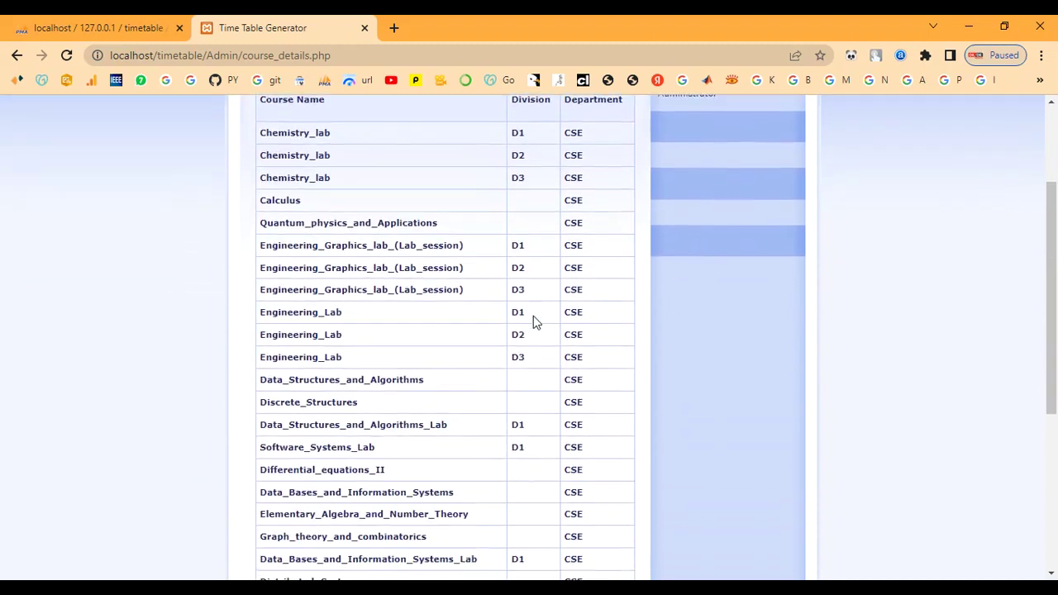
{"action": "scroll", "coordinate": [533, 322], "scroll_direction": "down", "scroll_amount": 2}
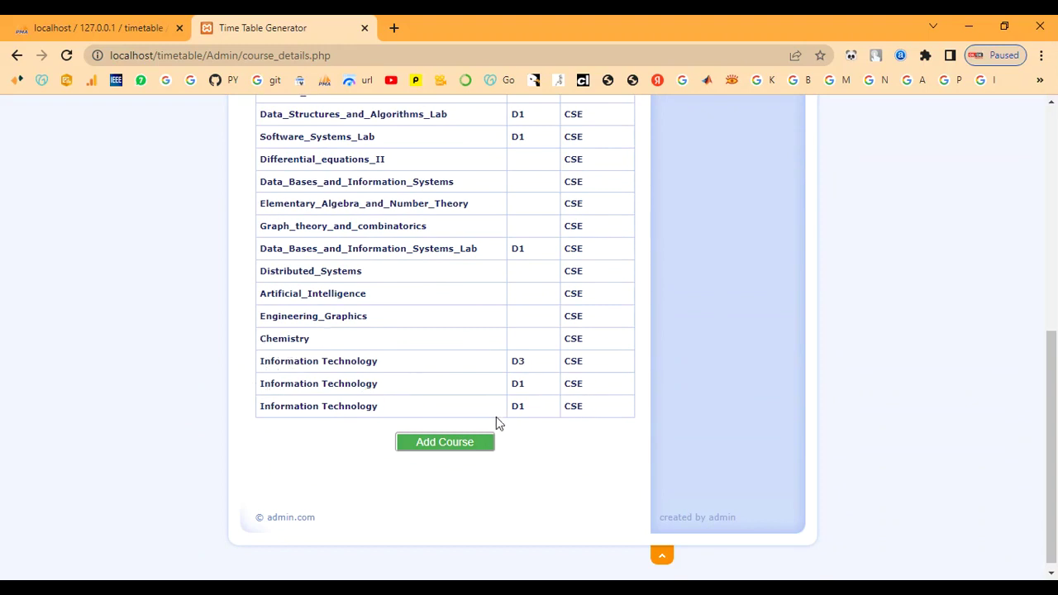
{"action": "scroll", "coordinate": [496, 417], "scroll_direction": "up", "scroll_amount": 3}
{"action": "scroll", "coordinate": [499, 415], "scroll_direction": "up", "scroll_amount": 3}
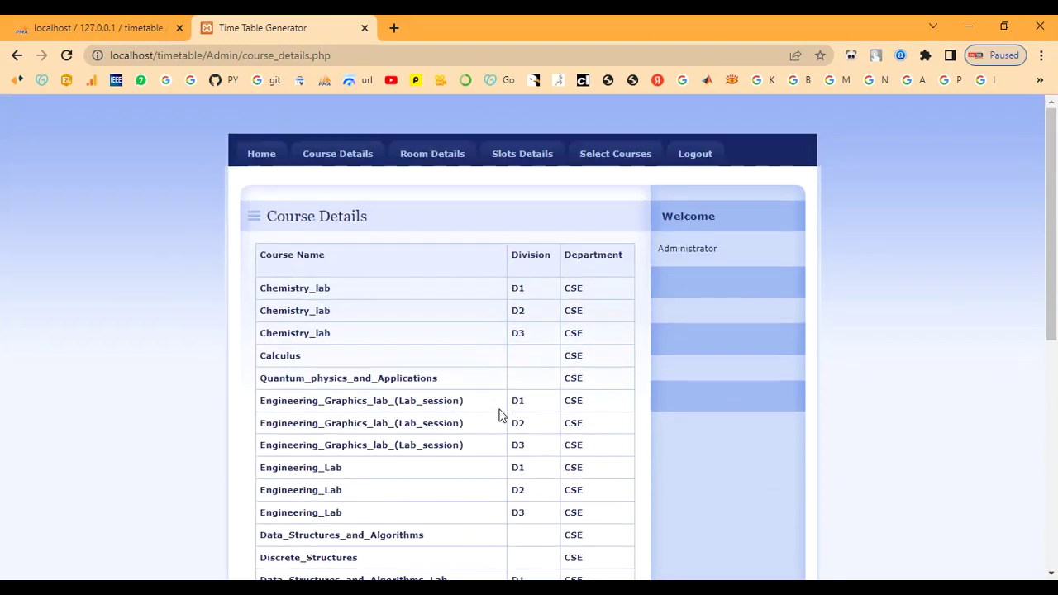
- Leave the course list, return to the Room Details page and review the existing rooms down to the room options
{"action": "left_click", "coordinate": [334, 154]}
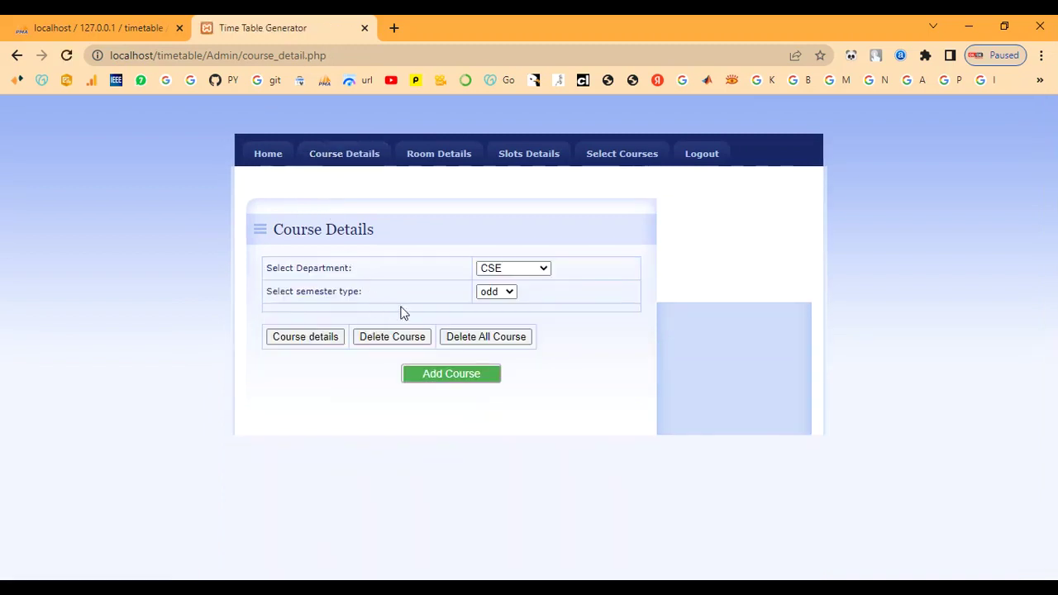
{"action": "left_click", "coordinate": [433, 155]}
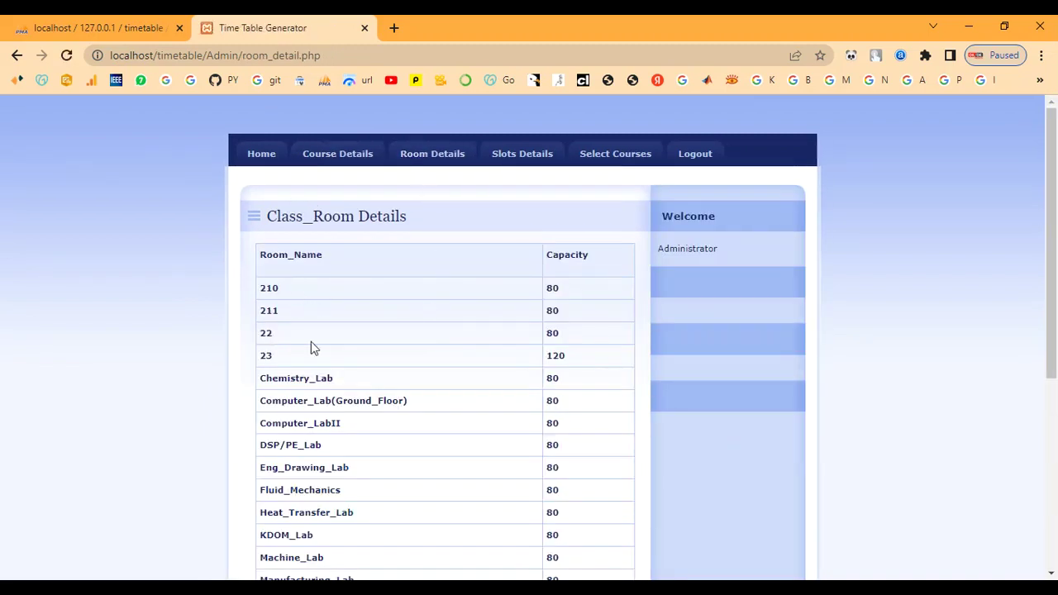
{"action": "scroll", "coordinate": [415, 343], "scroll_direction": "down", "scroll_amount": 4}
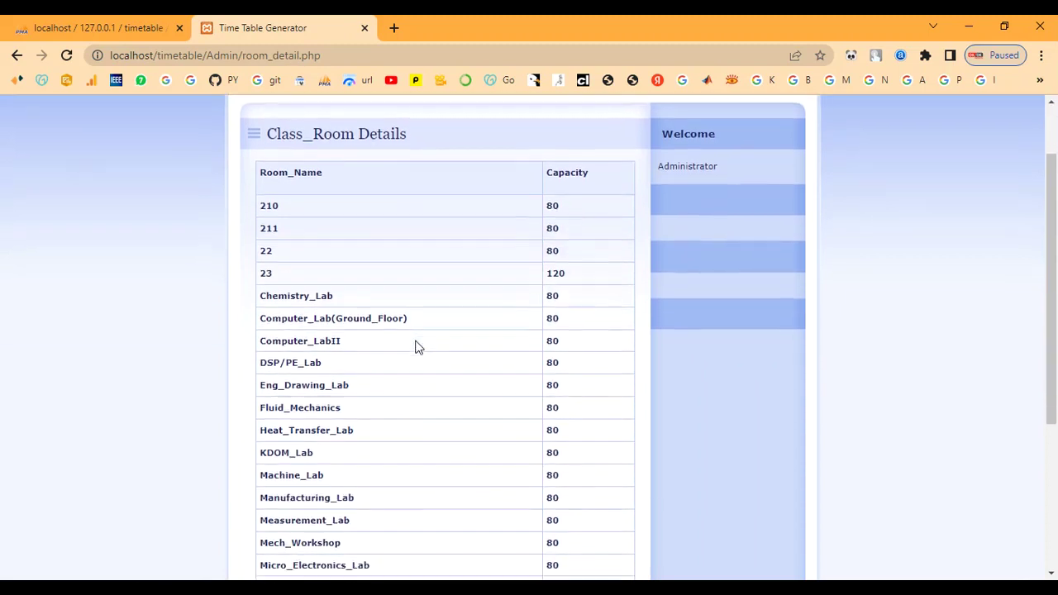
{"action": "scroll", "coordinate": [416, 342], "scroll_direction": "up", "scroll_amount": 3}
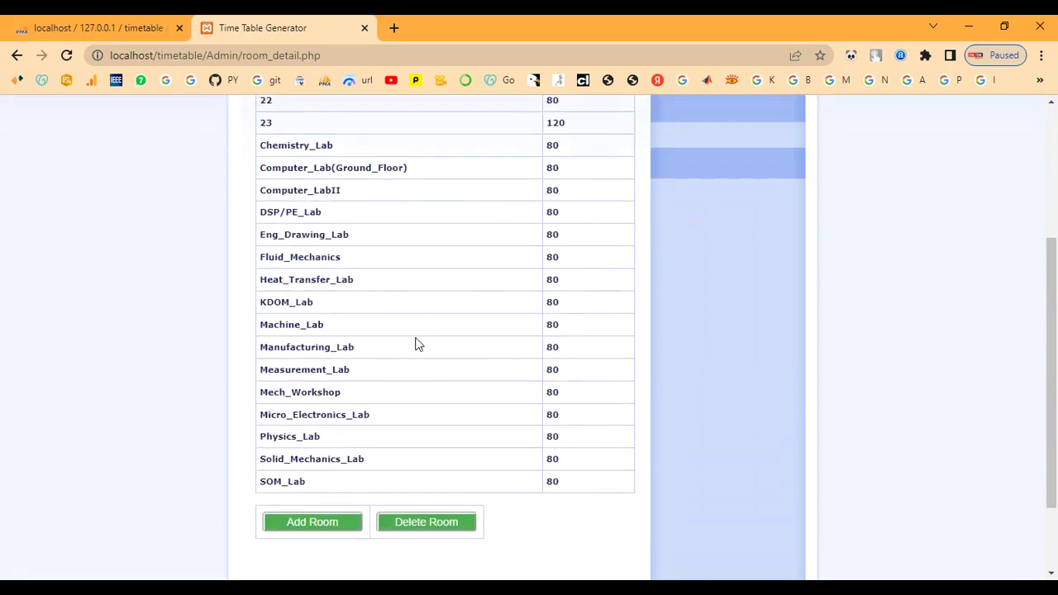
{"action": "scroll", "coordinate": [415, 342], "scroll_direction": "down", "scroll_amount": 3}
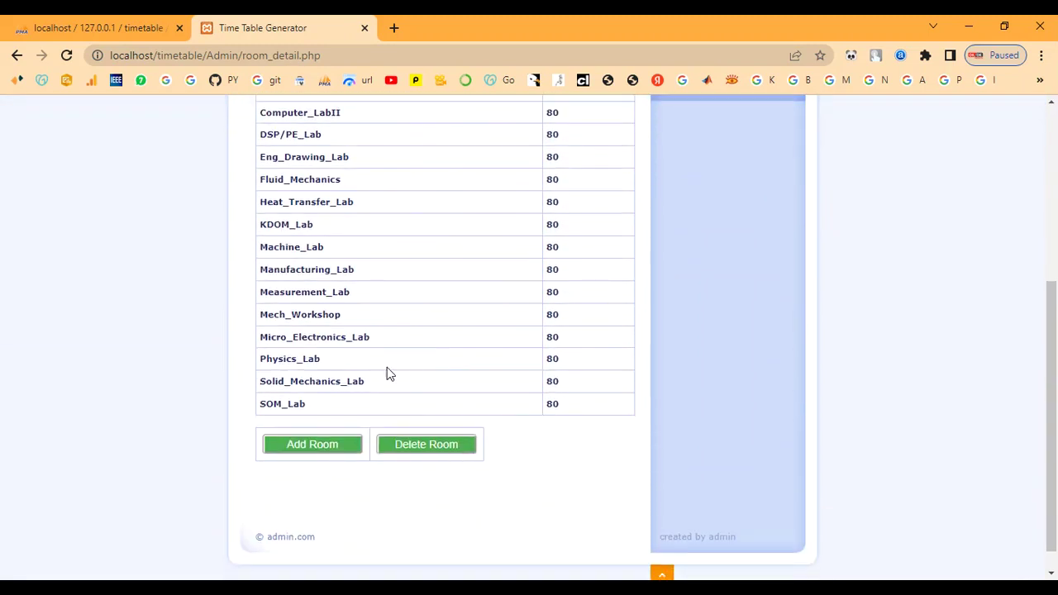
- Try to add a room IT LAB with capacity 60 and check for it in the classroom list
{"action": "left_click", "coordinate": [322, 450]}
{"action": "left_click", "coordinate": [387, 269]}
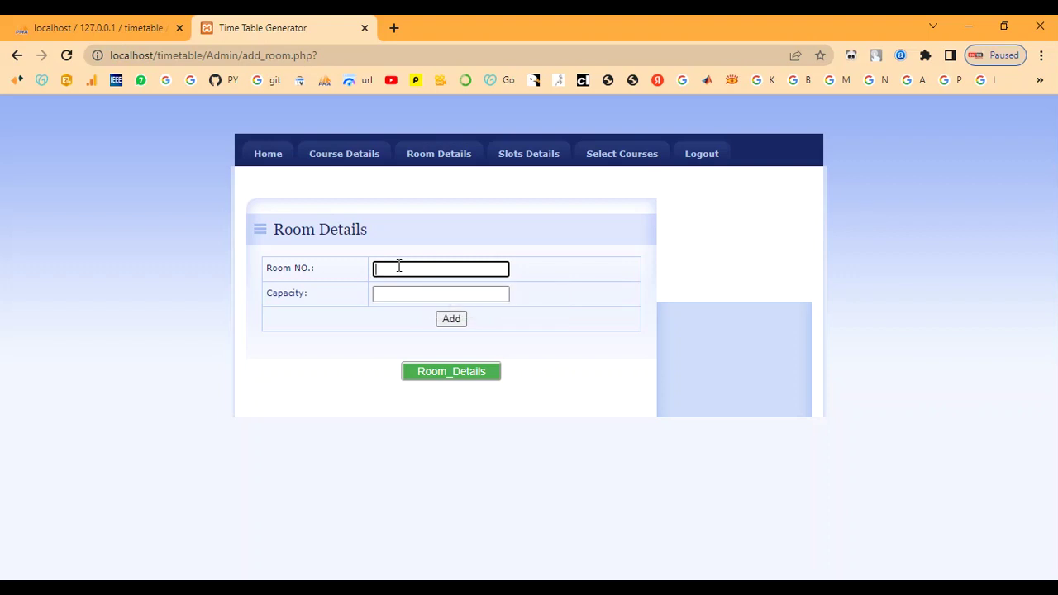
{"action": "type", "text": "IT LAB"}
{"action": "left_click", "coordinate": [382, 291]}
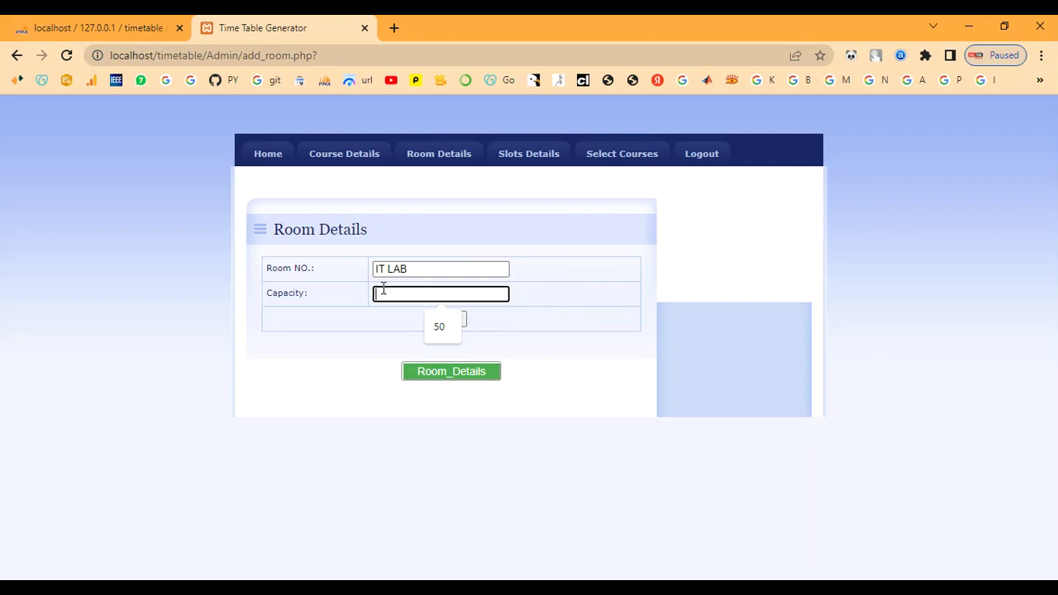
{"action": "type", "text": "60"}
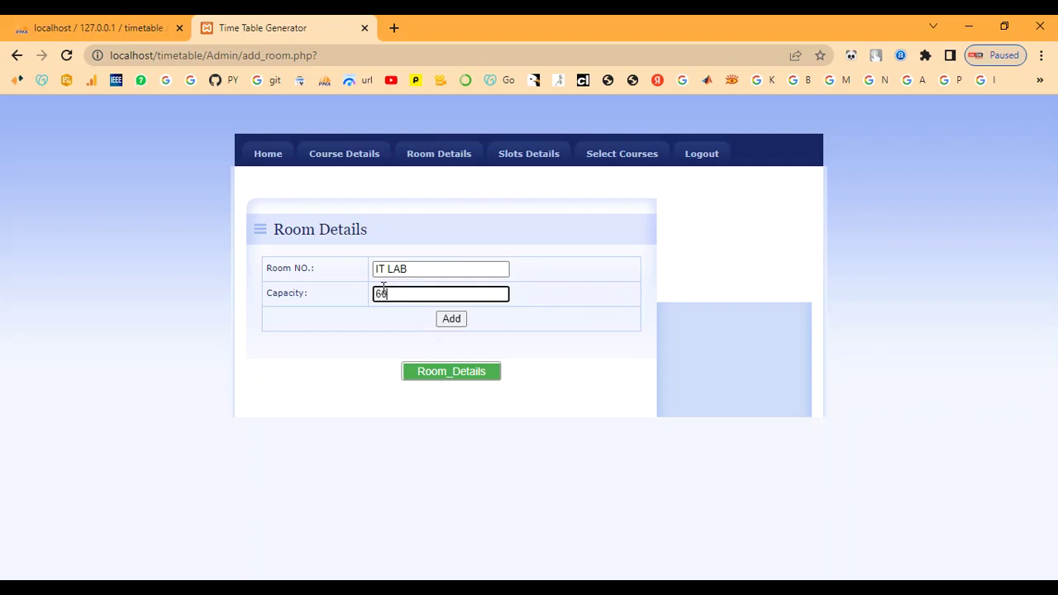
{"action": "left_click", "coordinate": [449, 373]}
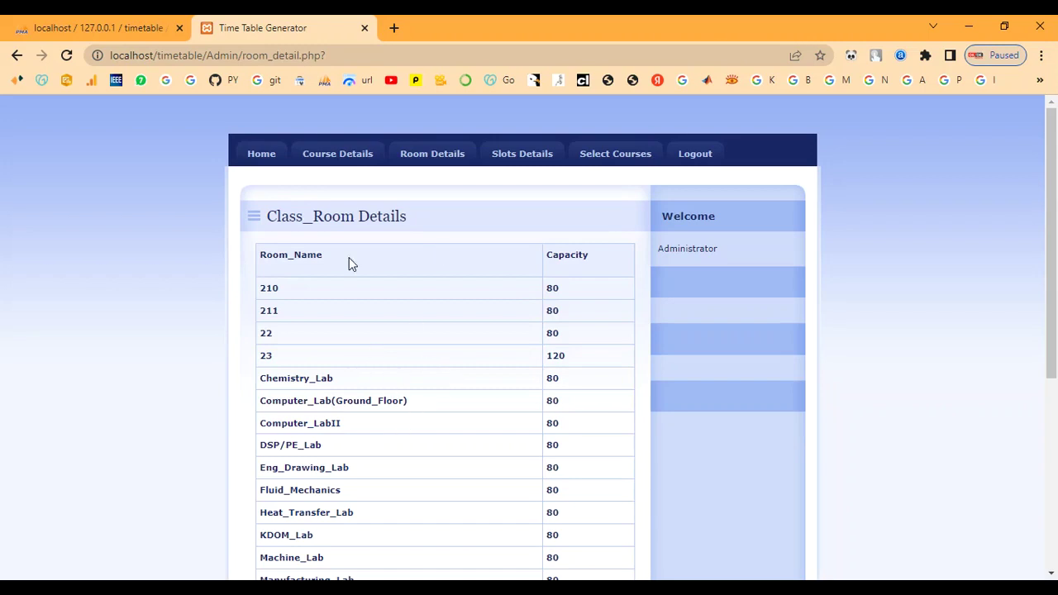
{"action": "scroll", "coordinate": [352, 281], "scroll_direction": "down", "scroll_amount": 5}
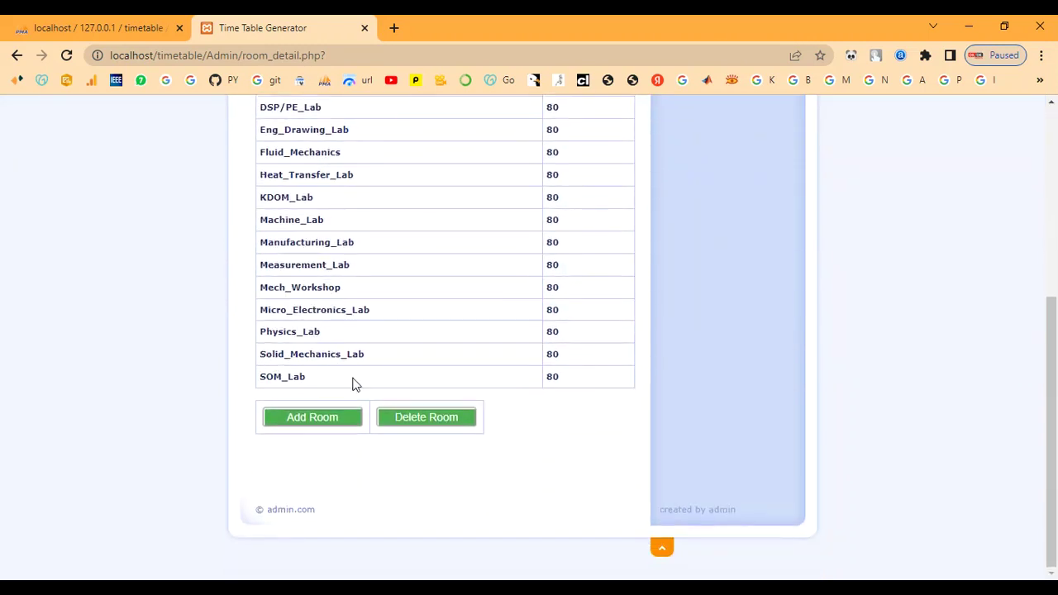
- Add a new room with room number IT LABS and capacity 60
{"action": "left_click", "coordinate": [303, 418]}
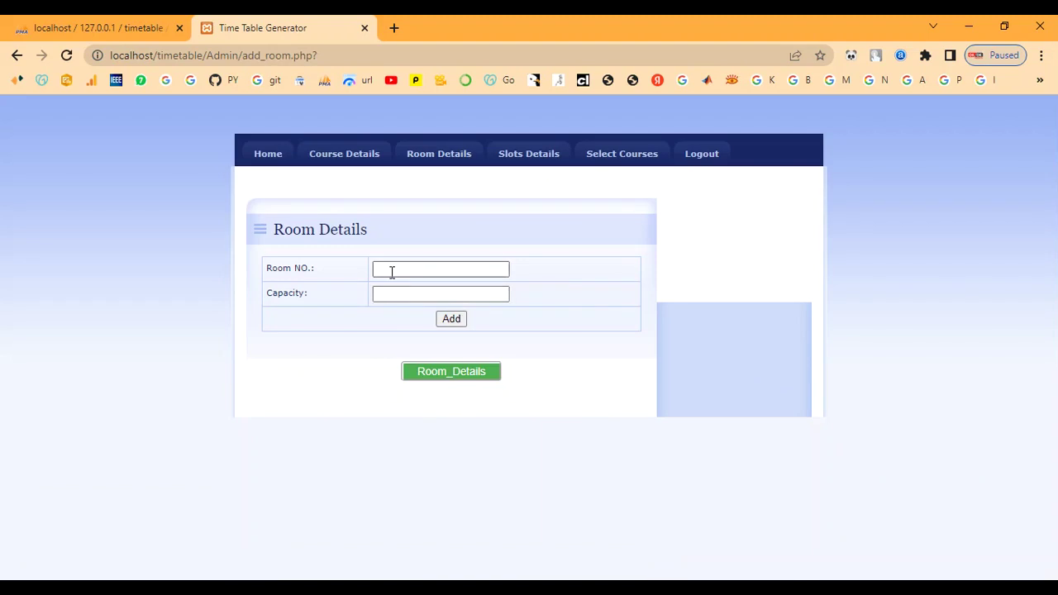
{"action": "left_click", "coordinate": [391, 272]}
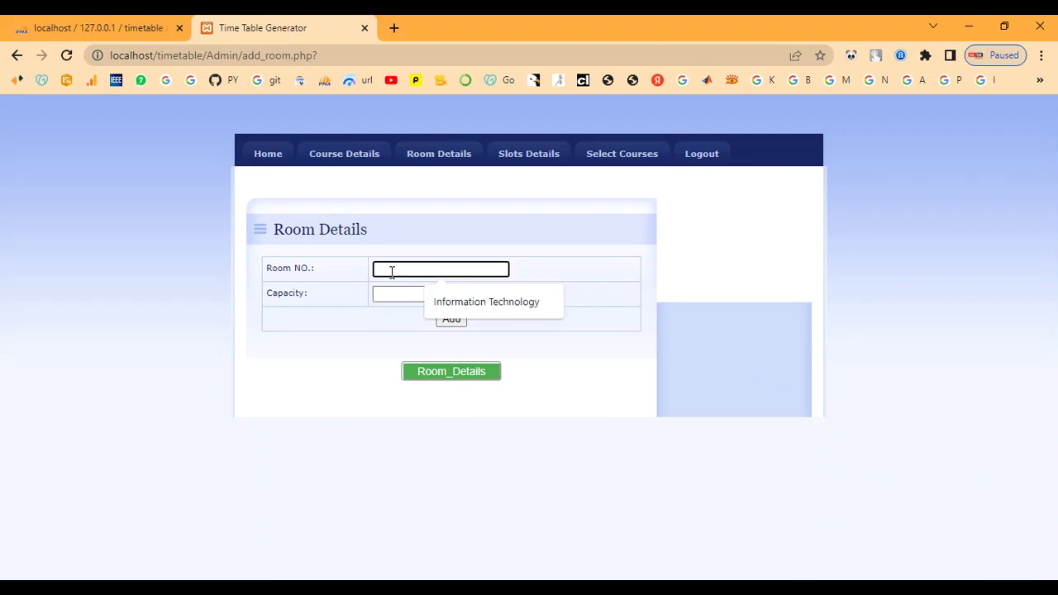
{"action": "type", "text": "IT"}
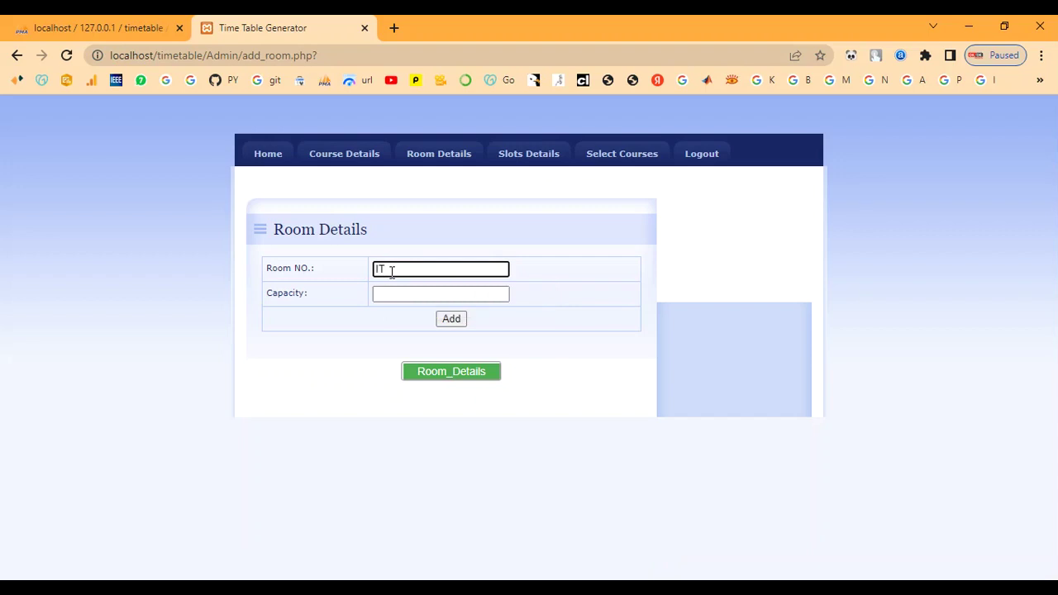
{"action": "type", "text": " LABS"}
{"action": "key", "text": "Tab"}
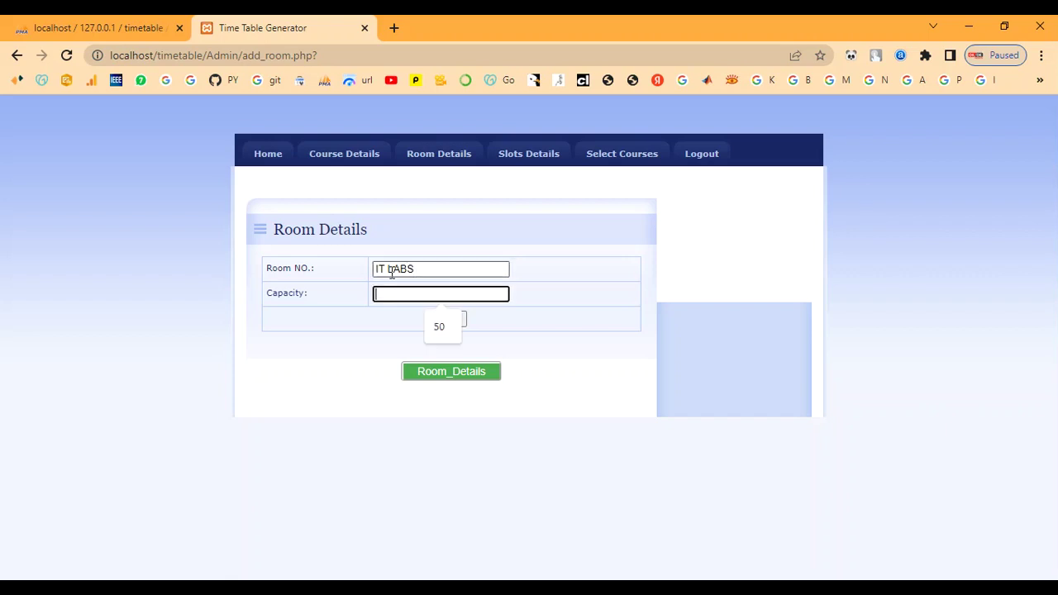
{"action": "type", "text": "60"}
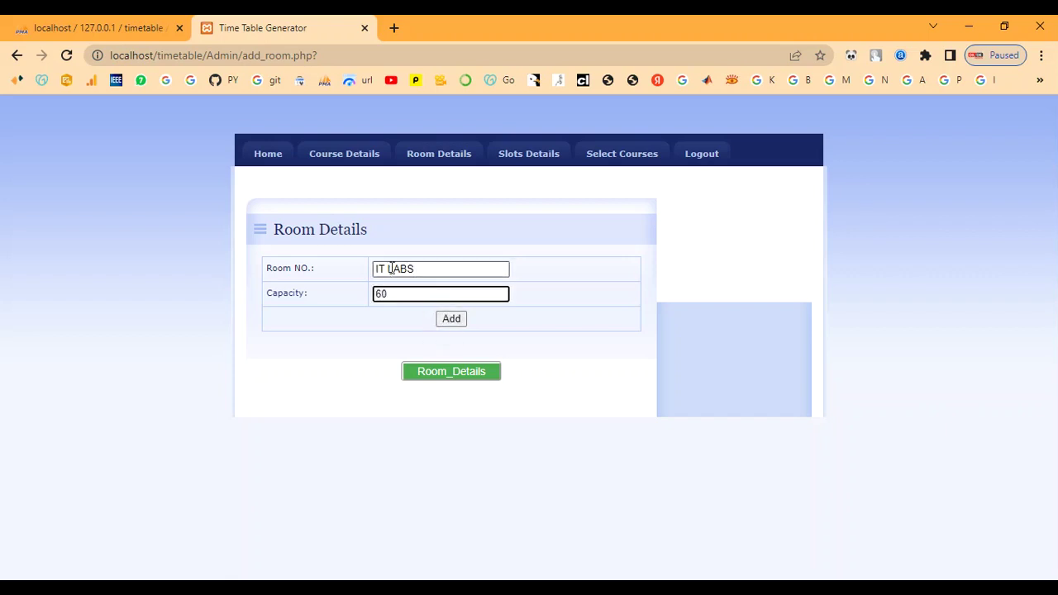
{"action": "left_click", "coordinate": [444, 323]}
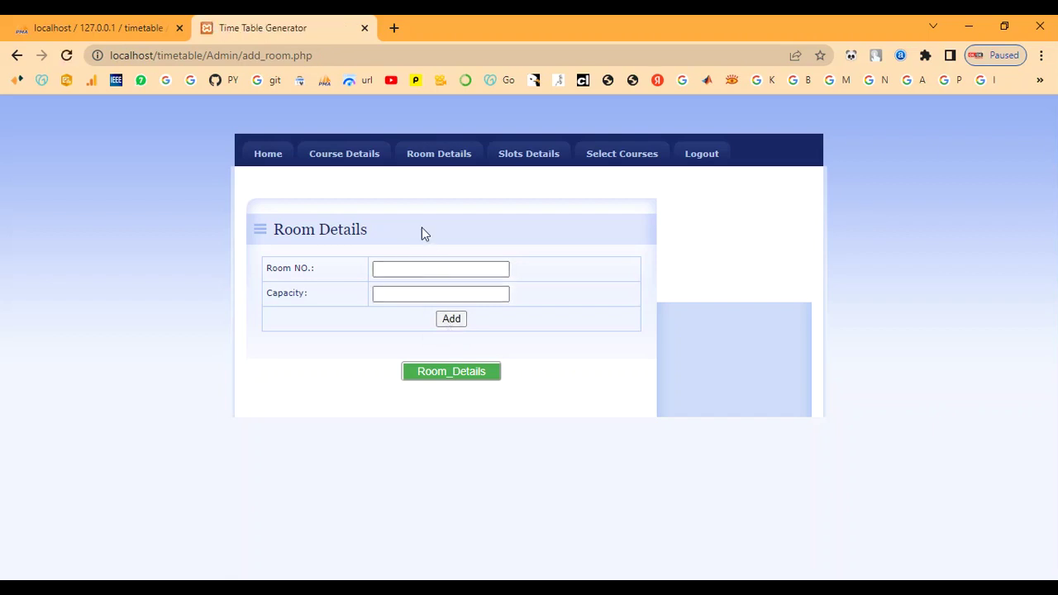
- Check the name and capacity of the new IT LABS entry in the classroom list
{"action": "left_click", "coordinate": [460, 376]}
{"action": "scroll", "coordinate": [326, 331], "scroll_direction": "down", "scroll_amount": 3}
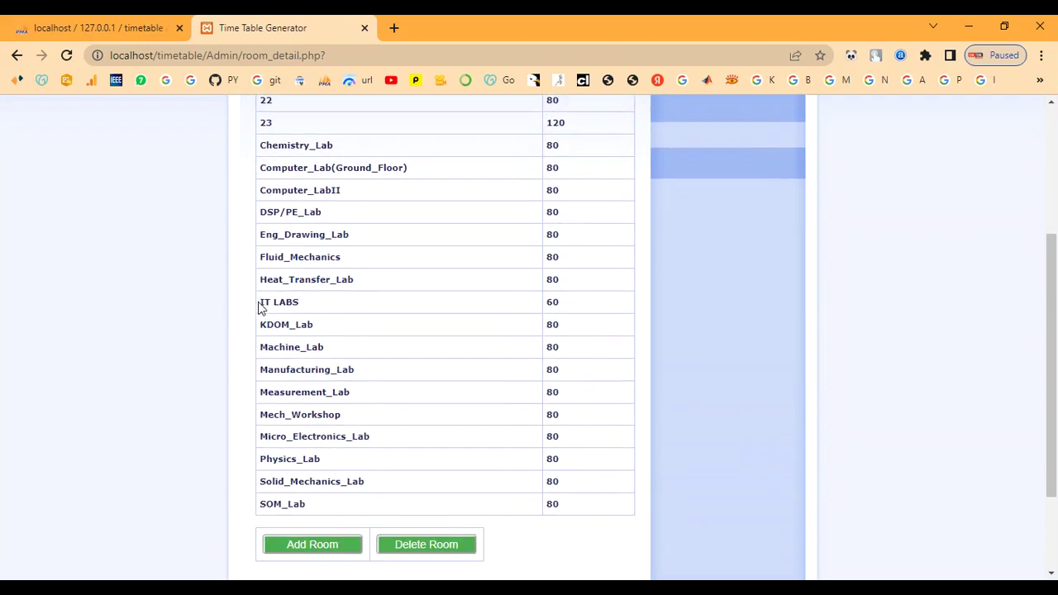
{"action": "left_click_drag", "start_coordinate": [260, 302], "coordinate": [299, 303]}
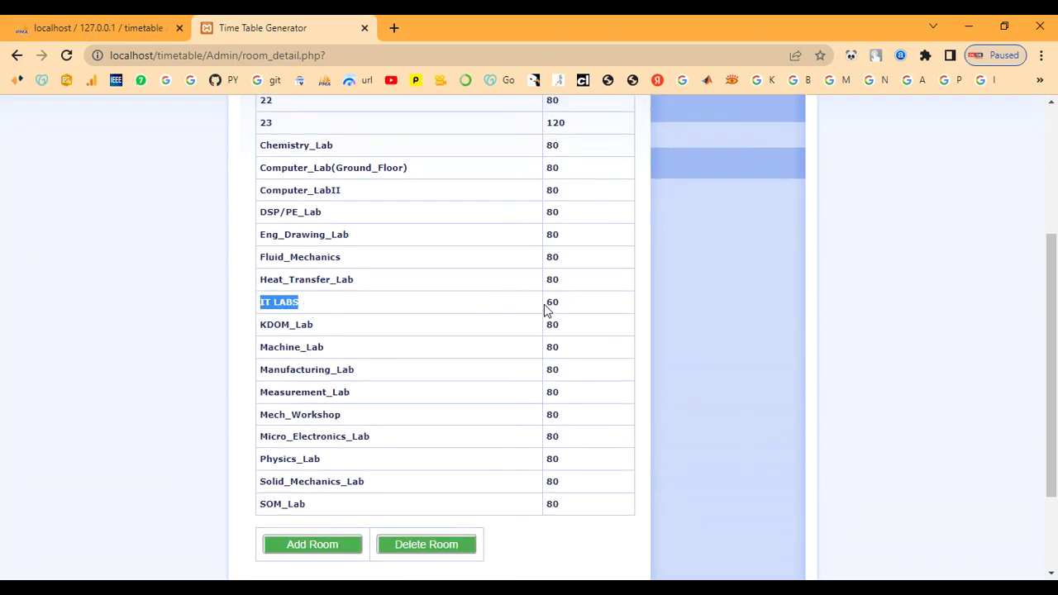
{"action": "left_click_drag", "start_coordinate": [546, 303], "coordinate": [559, 305]}
{"action": "scroll", "coordinate": [538, 314], "scroll_direction": "up", "scroll_amount": 3}
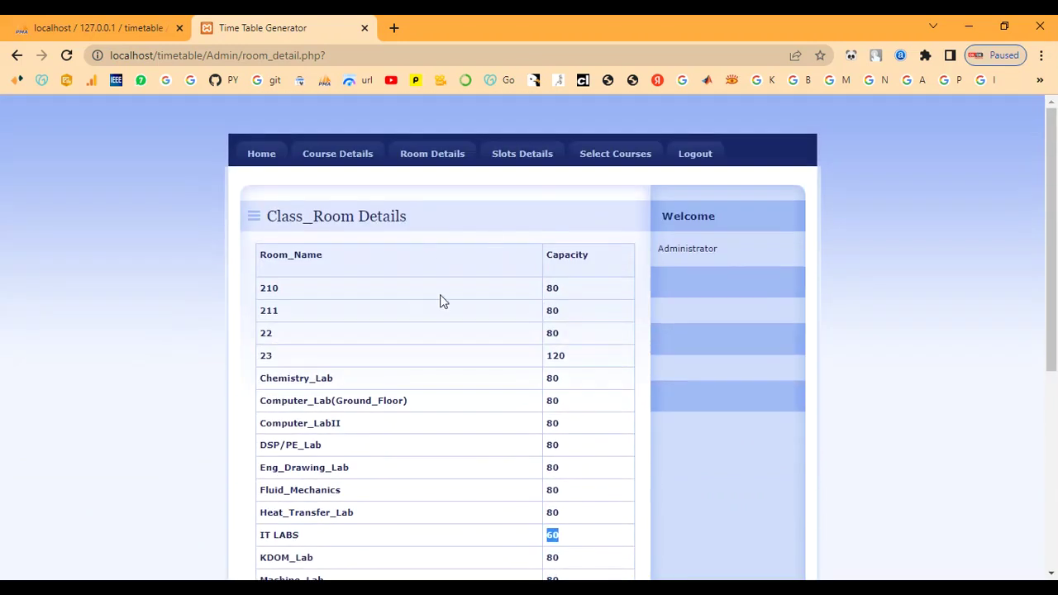
- Review the existing slots on the Slots Details page and start adding a slot with S13 selected
{"action": "left_click", "coordinate": [513, 159]}
{"action": "scroll", "coordinate": [484, 239], "scroll_direction": "down", "scroll_amount": 2}
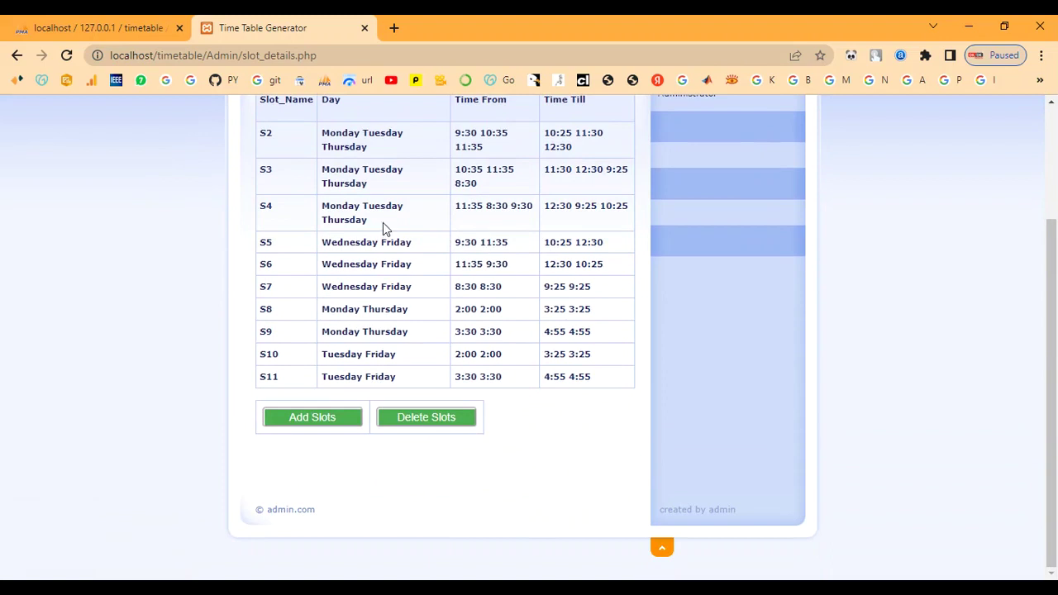
{"action": "scroll", "coordinate": [491, 236], "scroll_direction": "up", "scroll_amount": 1}
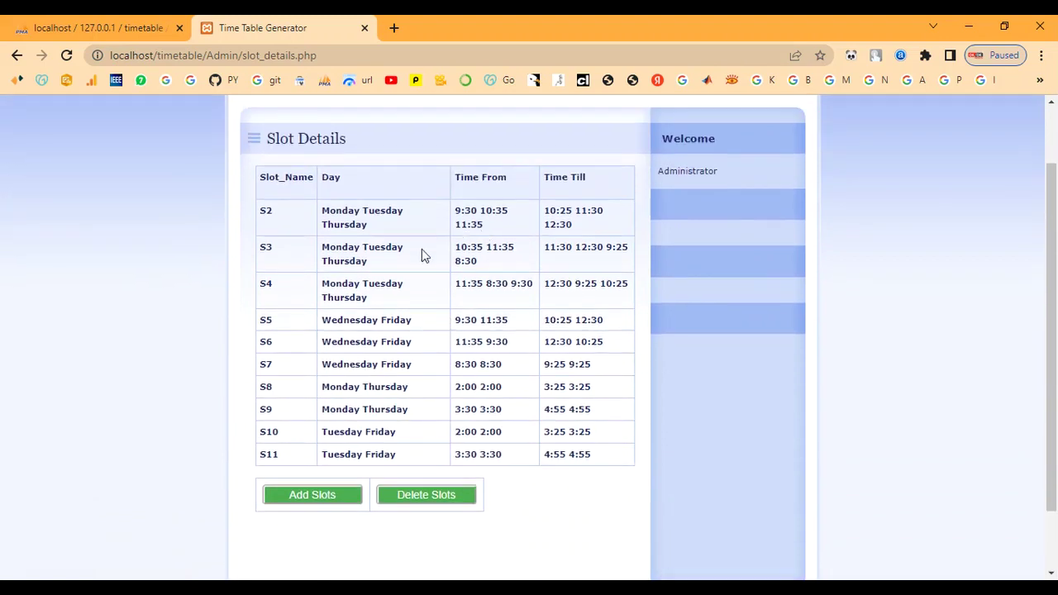
{"action": "left_click", "coordinate": [327, 505]}
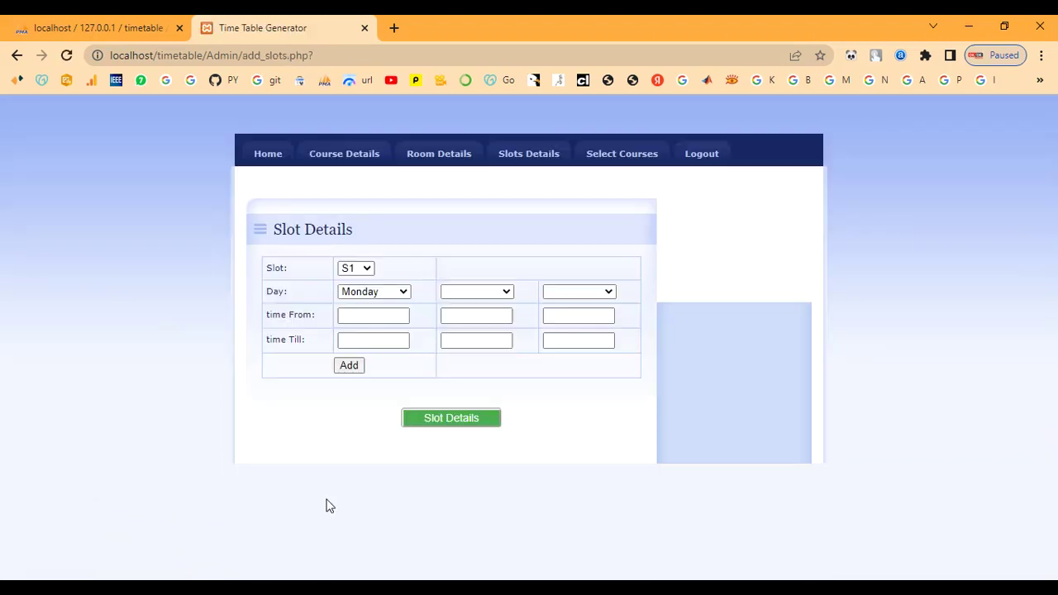
{"action": "left_click", "coordinate": [356, 270]}
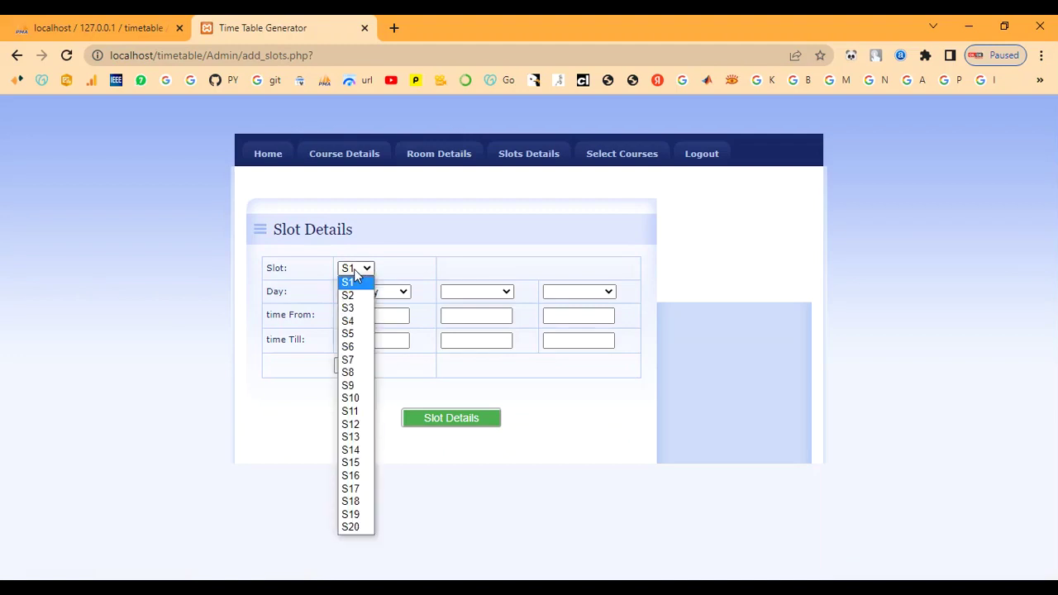
{"action": "left_click", "coordinate": [357, 441]}
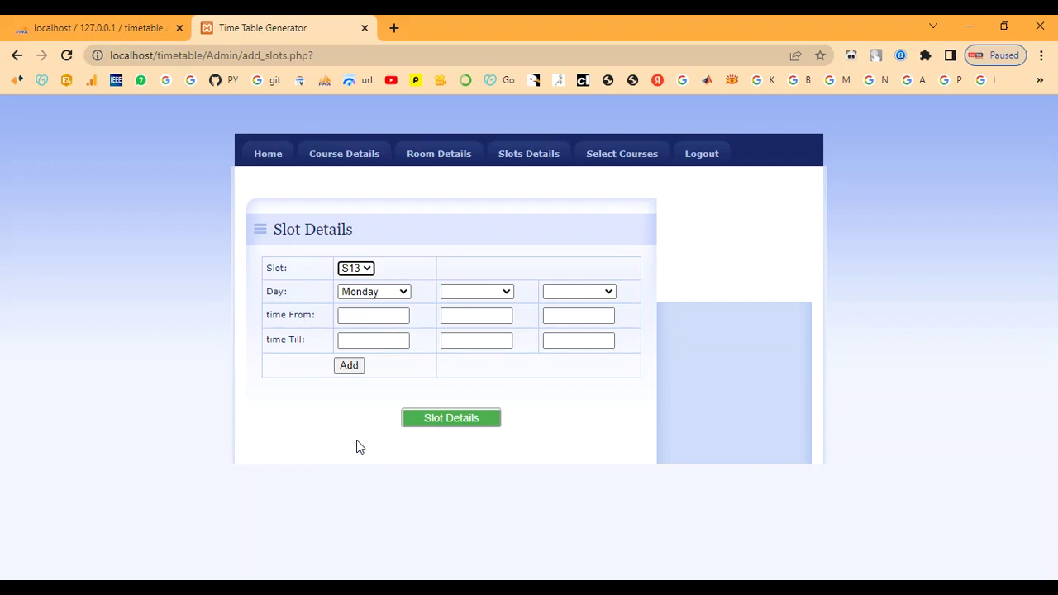
- Set the three days of slot S13 to Monday, Wednesday and Friday
{"action": "left_click", "coordinate": [375, 293]}
{"action": "left_click", "coordinate": [377, 304]}
{"action": "left_click", "coordinate": [468, 294]}
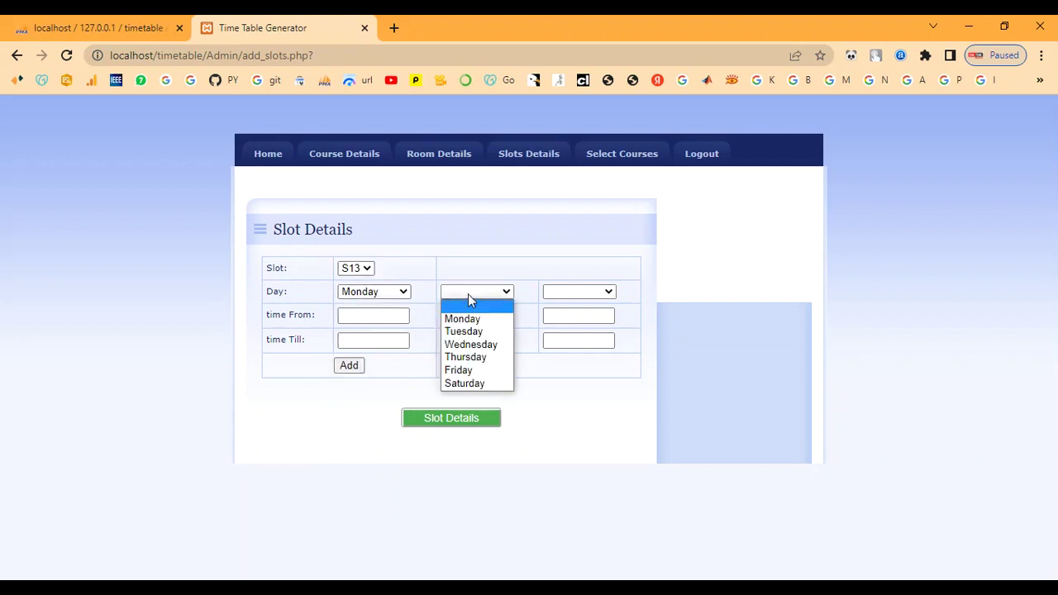
{"action": "left_click", "coordinate": [471, 342]}
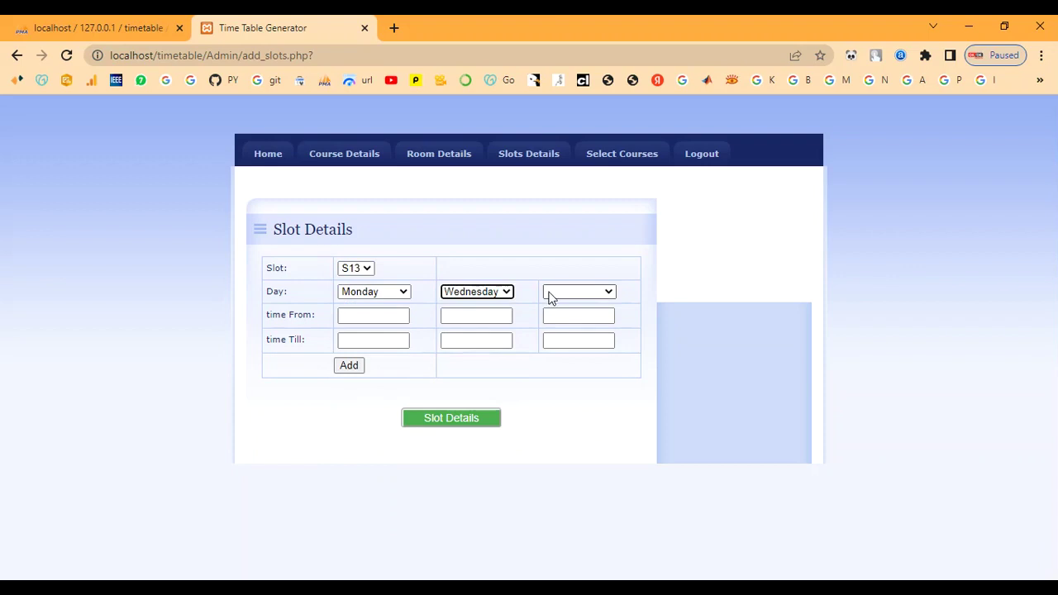
{"action": "left_click", "coordinate": [551, 294]}
{"action": "left_click", "coordinate": [567, 372]}
- Enter 10.00 as Monday's start time and 2.00 as the end time for all three days of slot S13
{"action": "left_click", "coordinate": [381, 319]}
{"action": "type", "text": "10"}
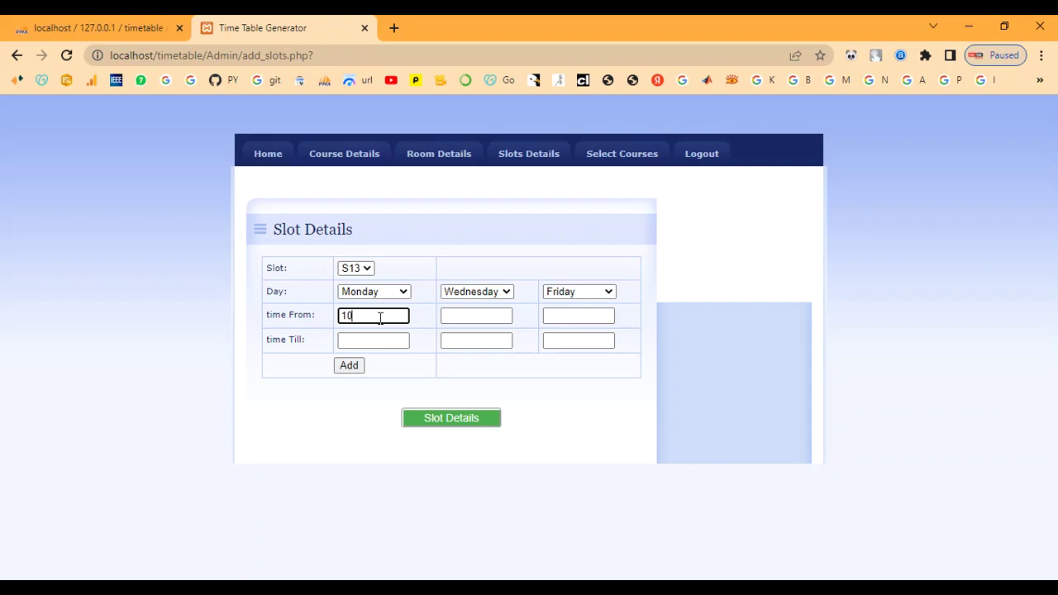
{"action": "type", "text": ".00"}
{"action": "left_click", "coordinate": [344, 340]}
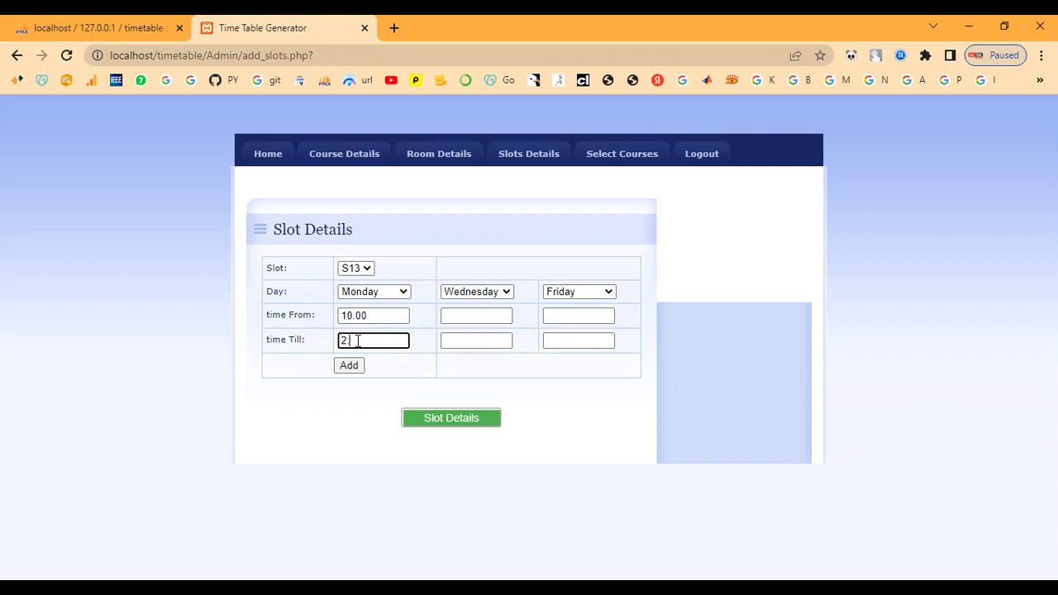
{"action": "type", "text": ".00"}
{"action": "key", "text": "Tab"}
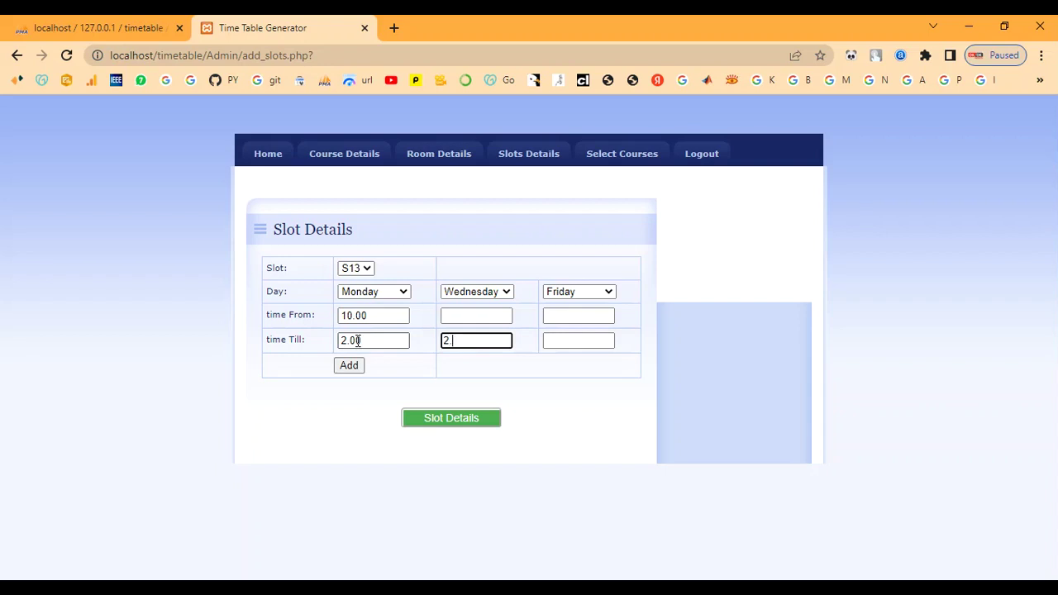
{"action": "type", "text": "2.00"}
{"action": "key", "text": "Tab"}
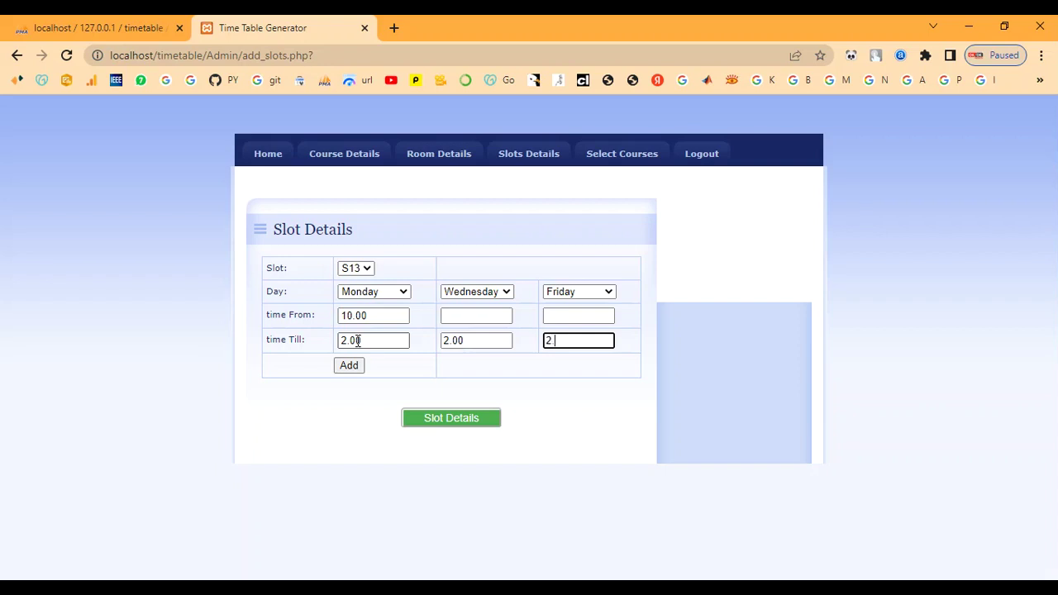
{"action": "type", "text": "2.00"}
- Set the Wednesday and Friday start times to 10.00 and add the slot
{"action": "left_click", "coordinate": [449, 317]}
{"action": "type", "text": "10.00"}
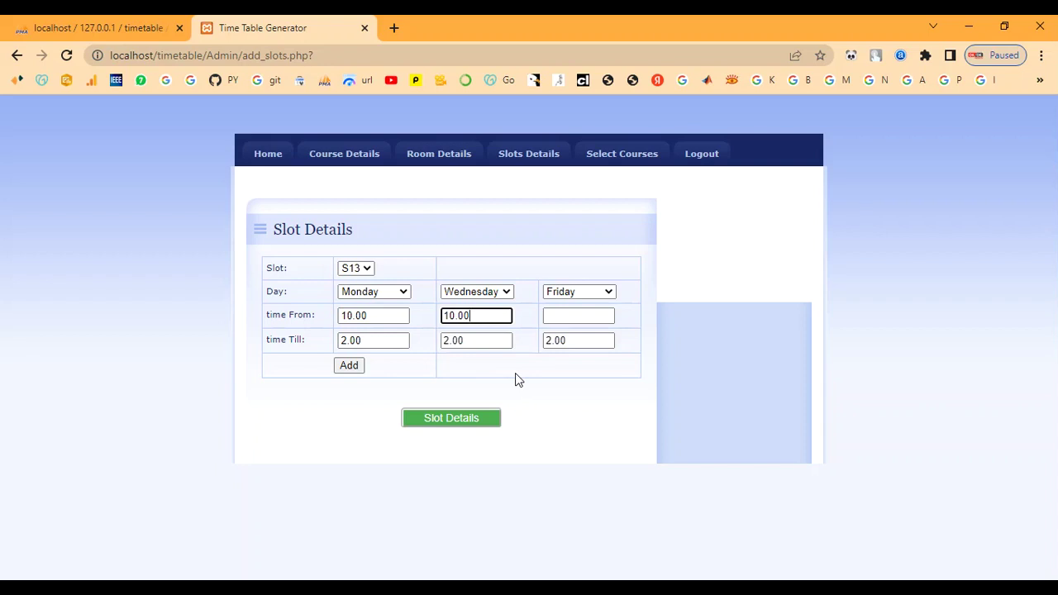
{"action": "key", "text": "Tab"}
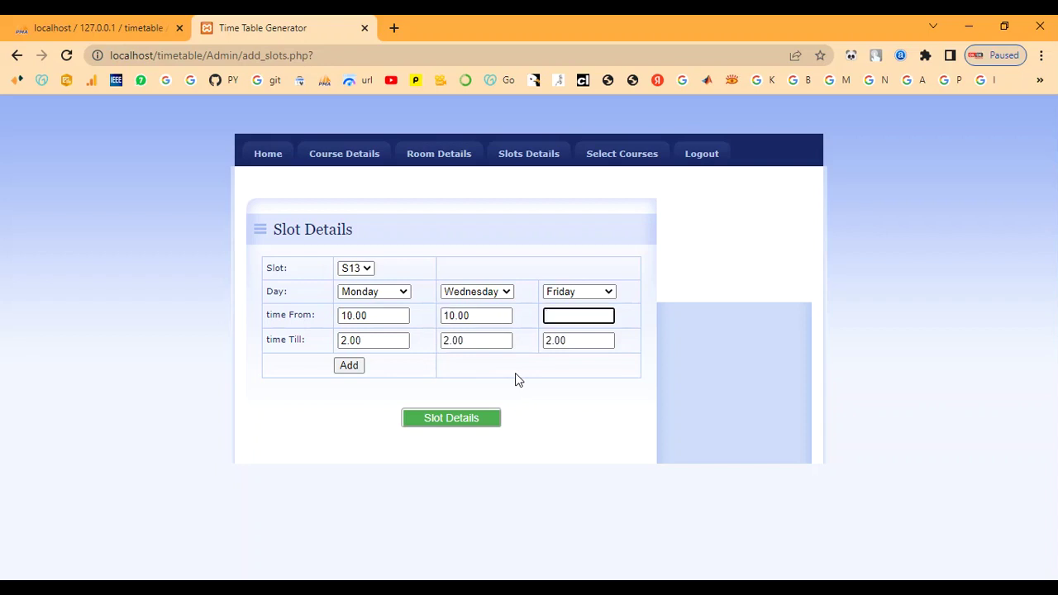
{"action": "type", "text": "10.00"}
{"action": "left_click", "coordinate": [351, 366]}
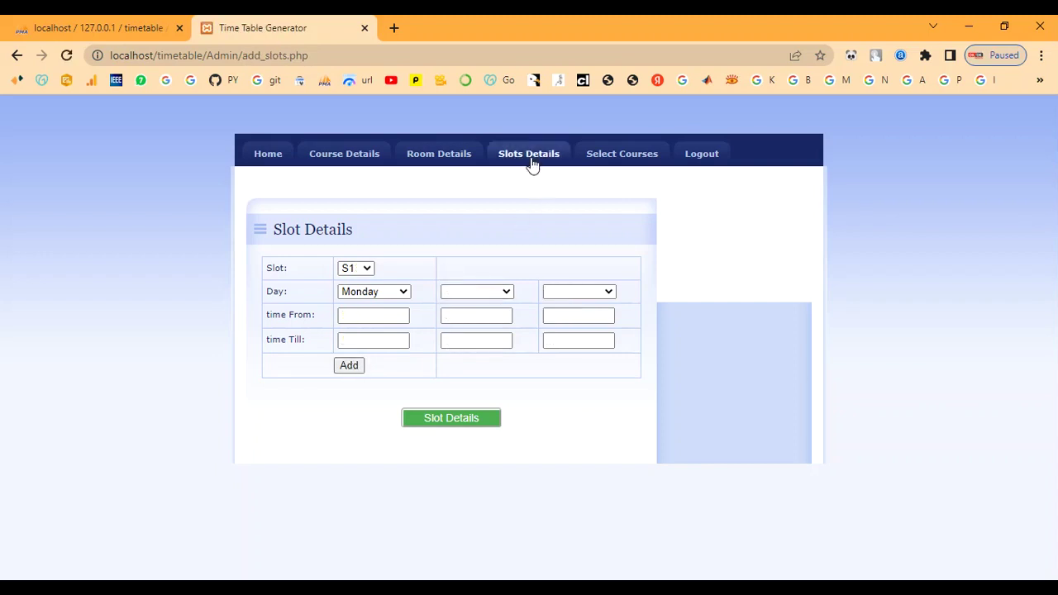
- Check the days and times of the new S13 entry in the slot details list
{"action": "left_click", "coordinate": [470, 420]}
{"action": "scroll", "coordinate": [409, 364], "scroll_direction": "down", "scroll_amount": 2}
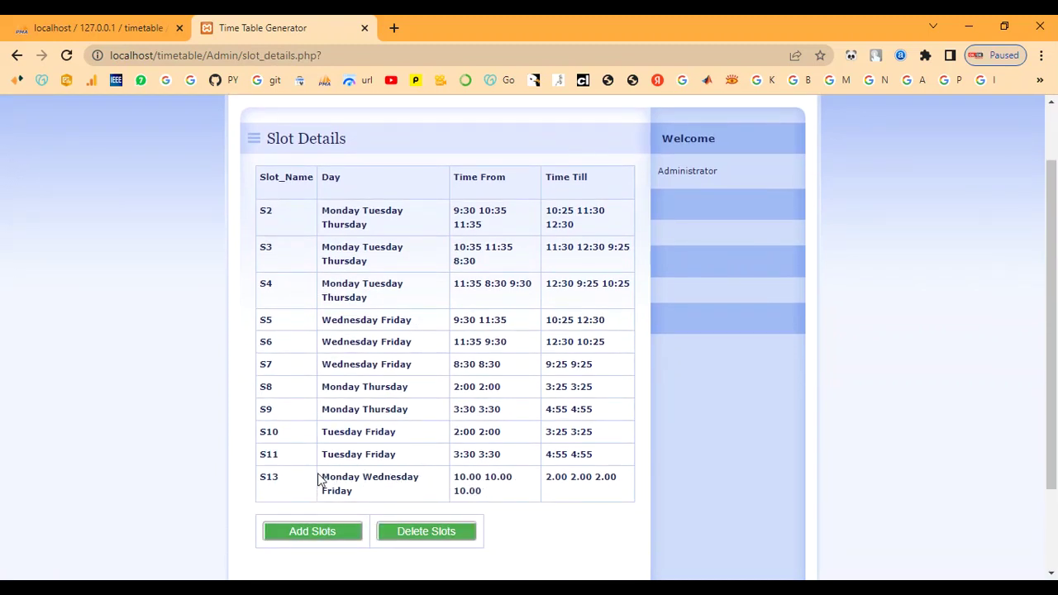
{"action": "left_click_drag", "start_coordinate": [326, 473], "coordinate": [639, 478]}
{"action": "left_click", "coordinate": [456, 473]}
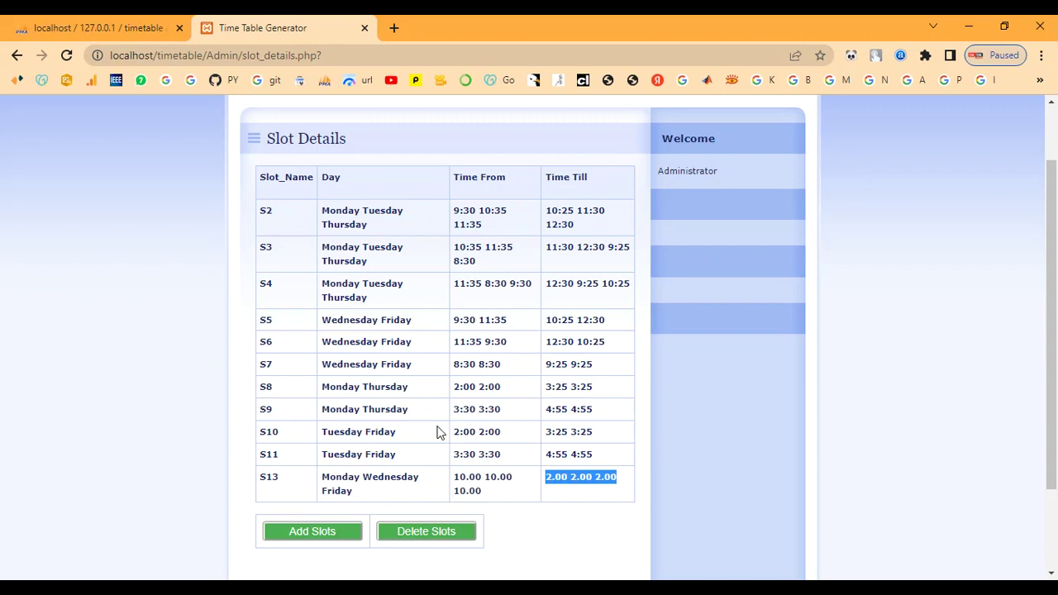
- Select all odd semester courses and generate the time table
{"action": "scroll", "coordinate": [437, 432], "scroll_direction": "up", "scroll_amount": 2}
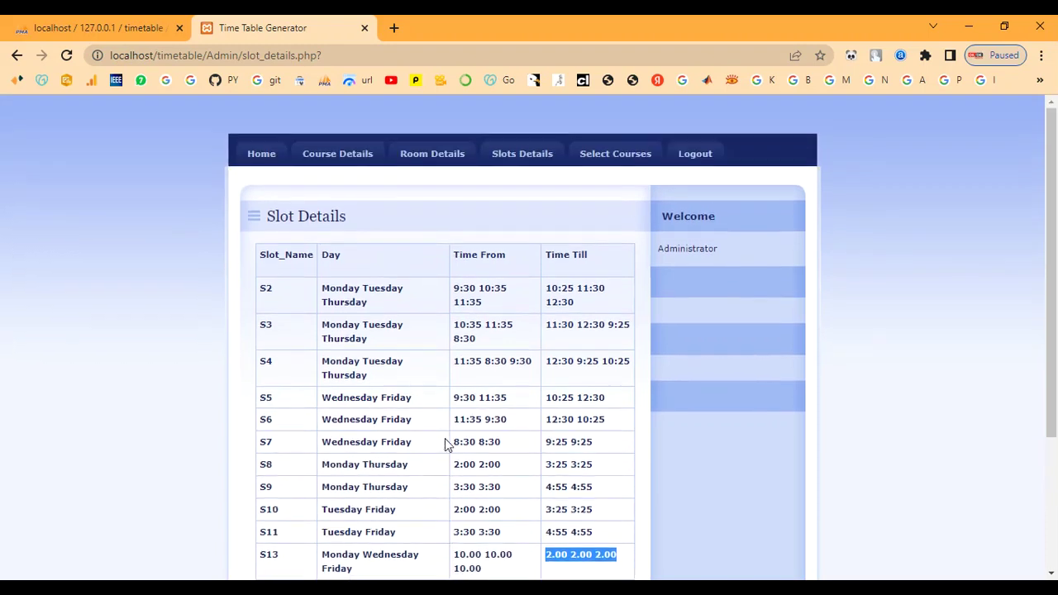
{"action": "left_click", "coordinate": [612, 157]}
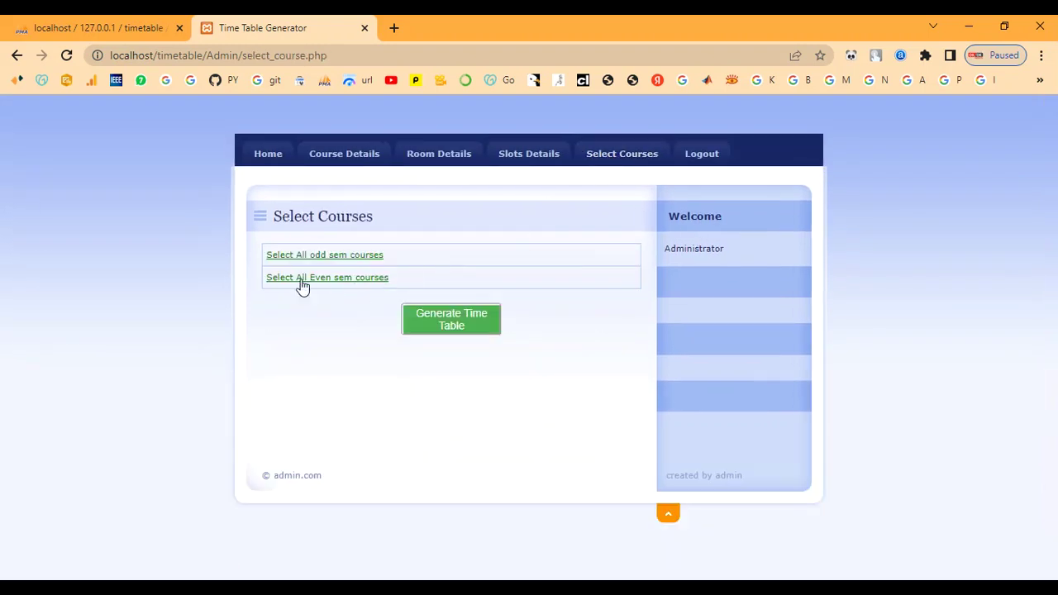
{"action": "left_click", "coordinate": [319, 256]}
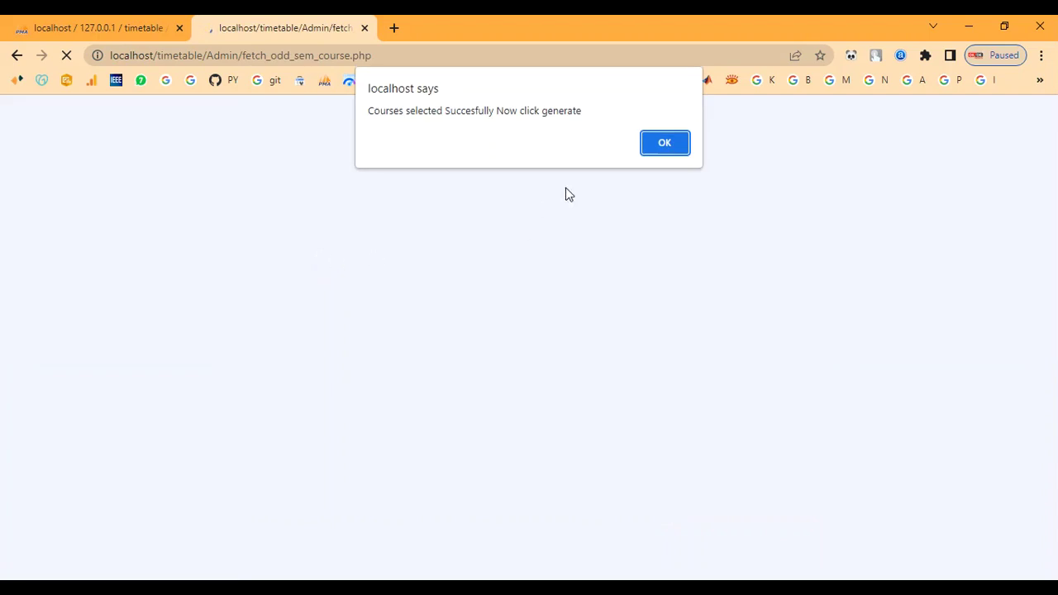
{"action": "left_click", "coordinate": [664, 149]}
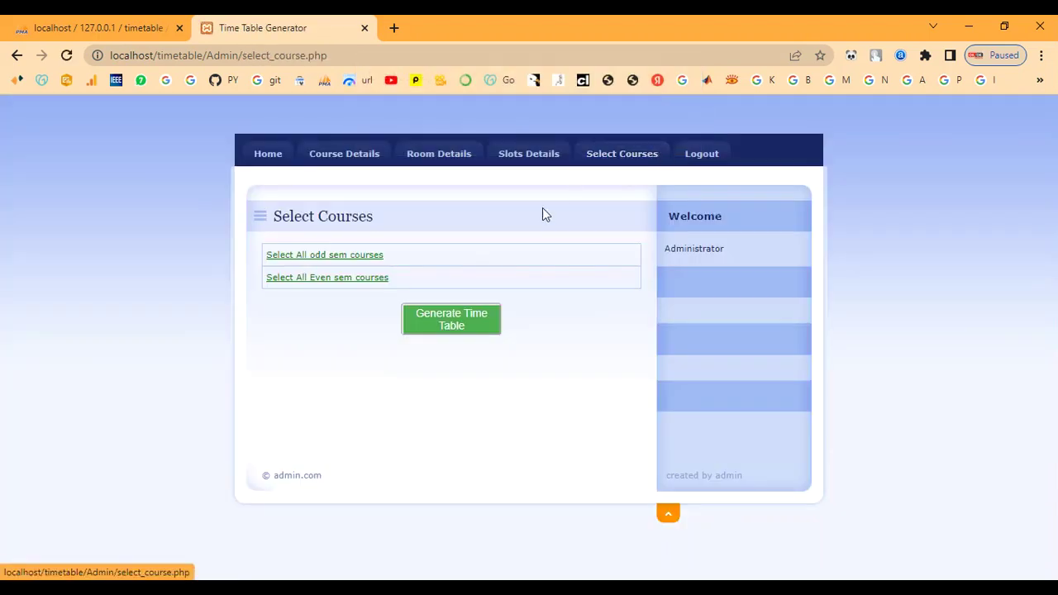
{"action": "left_click", "coordinate": [462, 336]}
{"action": "left_click", "coordinate": [273, 202]}
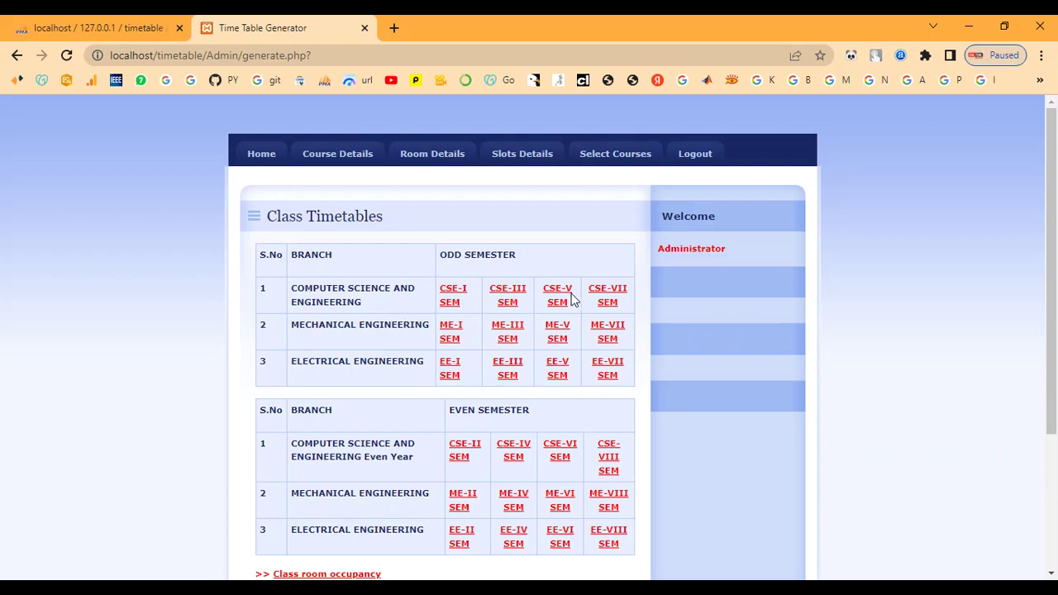
- View the CSE-I semester class timetable and return to the Class Timetables page
{"action": "scroll", "coordinate": [447, 401], "scroll_direction": "down", "scroll_amount": 1}
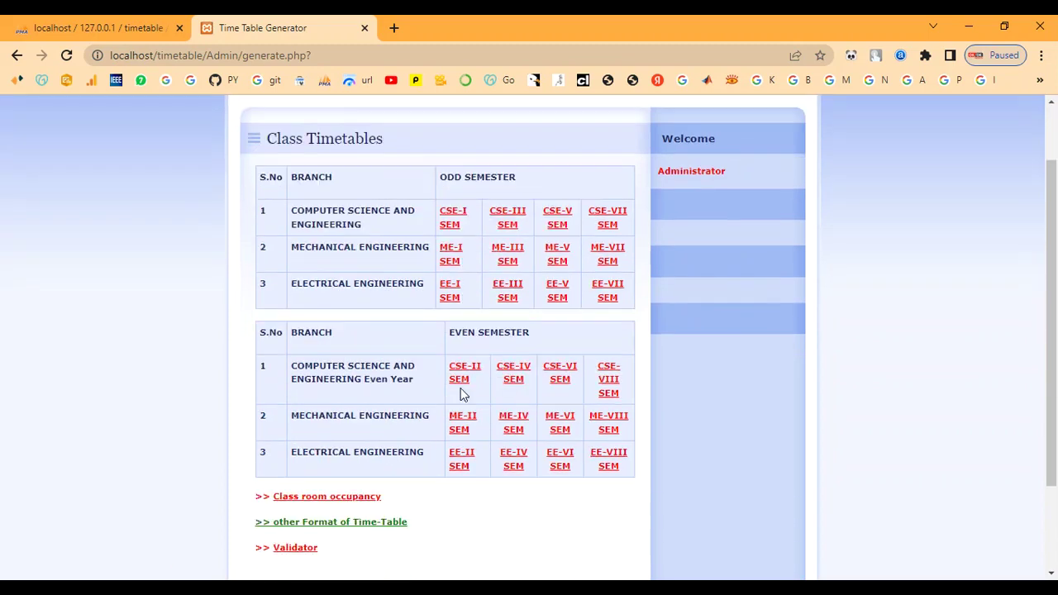
{"action": "left_click", "coordinate": [451, 231]}
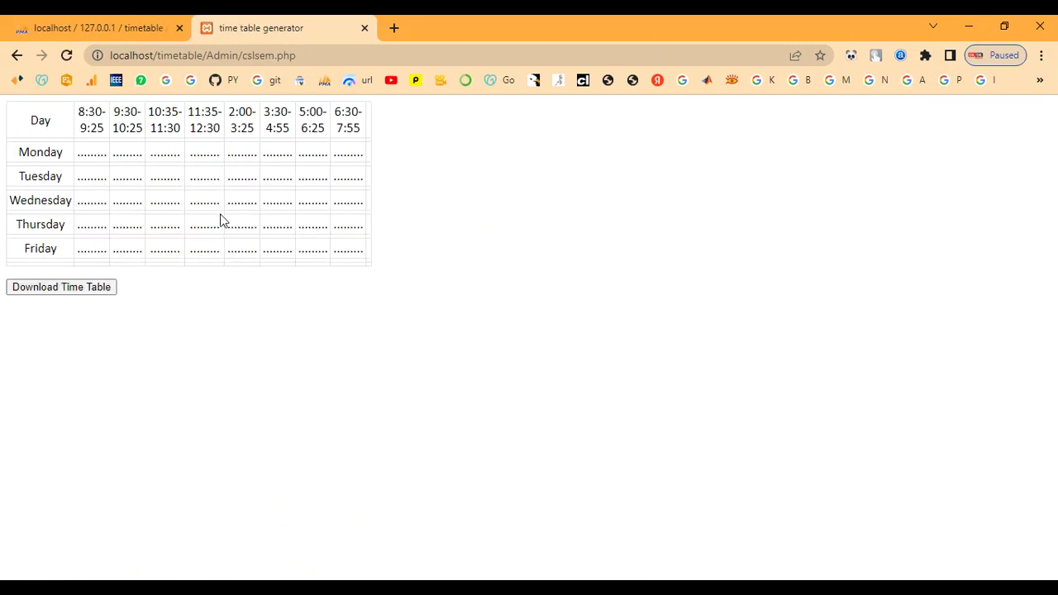
{"action": "left_click", "coordinate": [17, 55]}
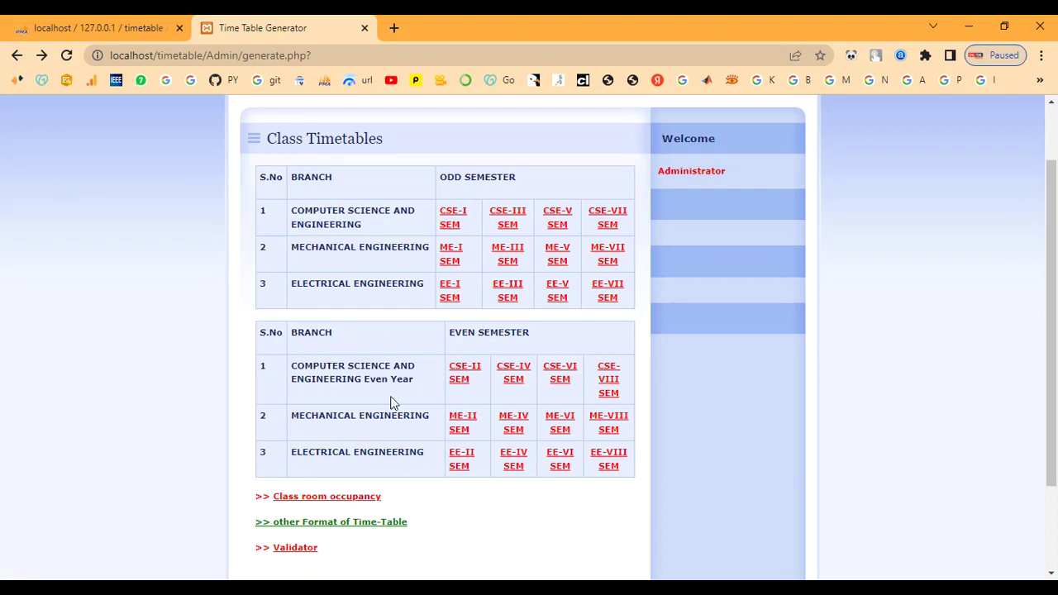
- Switch to the other time-table format and examine the column headings of the CSE-II semester timetable
{"action": "left_click", "coordinate": [351, 528]}
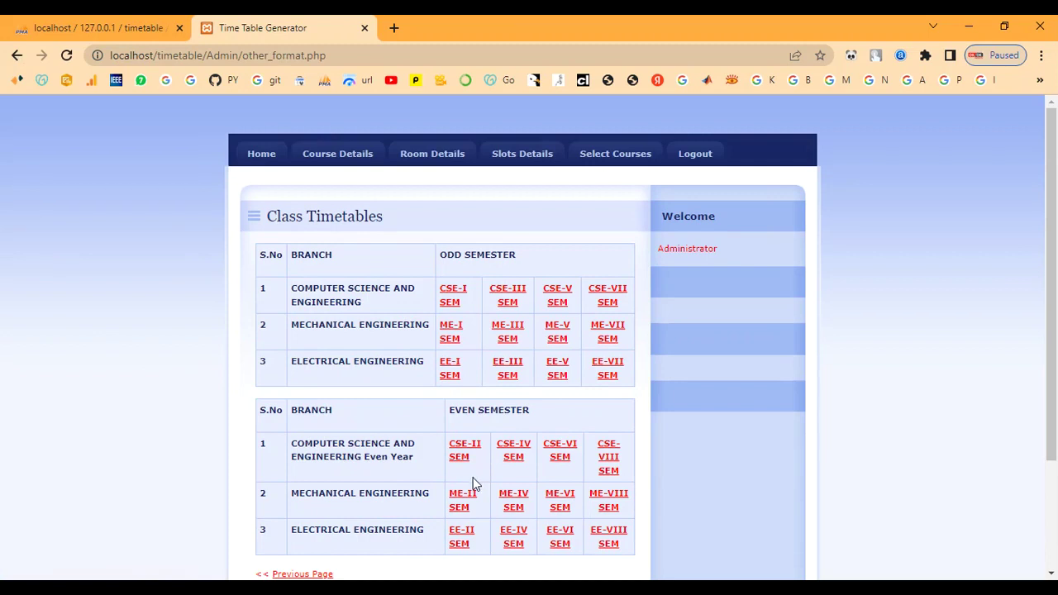
{"action": "left_click", "coordinate": [459, 454]}
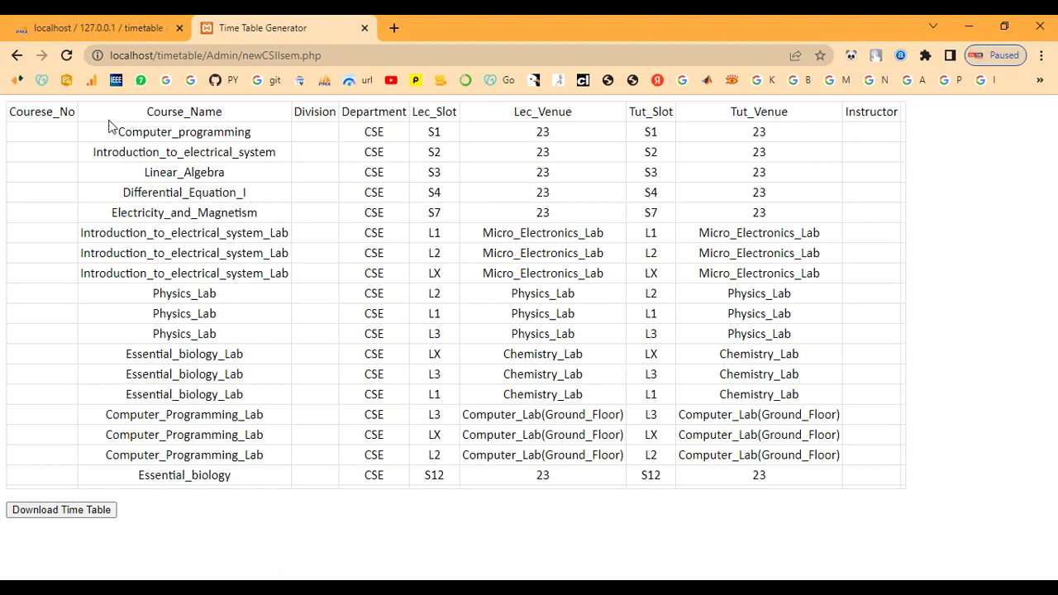
{"action": "left_click_drag", "start_coordinate": [9, 107], "coordinate": [74, 111]}
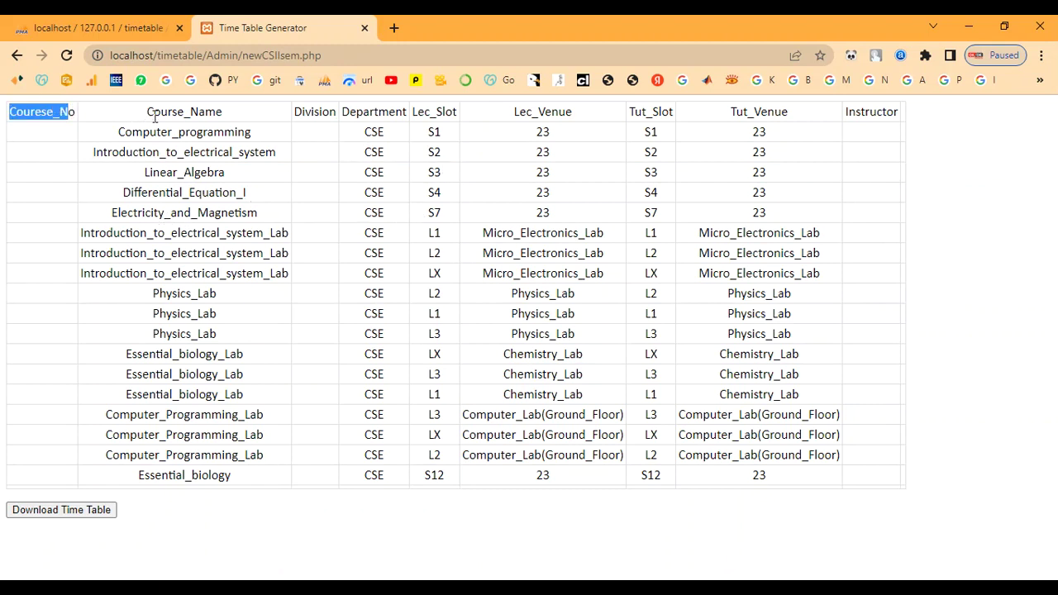
{"action": "left_click_drag", "start_coordinate": [146, 112], "coordinate": [212, 118]}
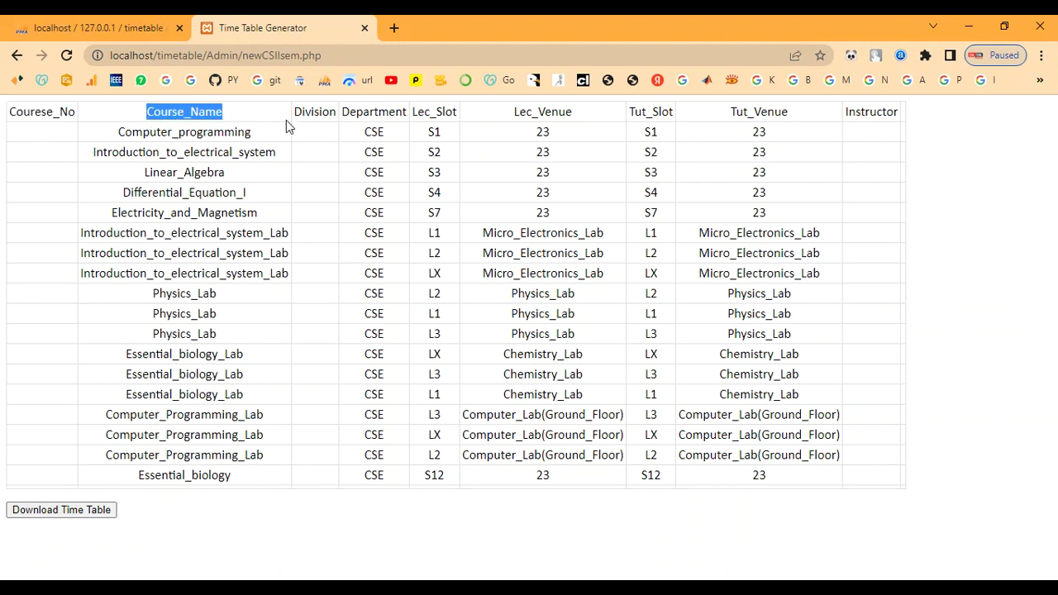
{"action": "left_click_drag", "start_coordinate": [295, 112], "coordinate": [577, 121]}
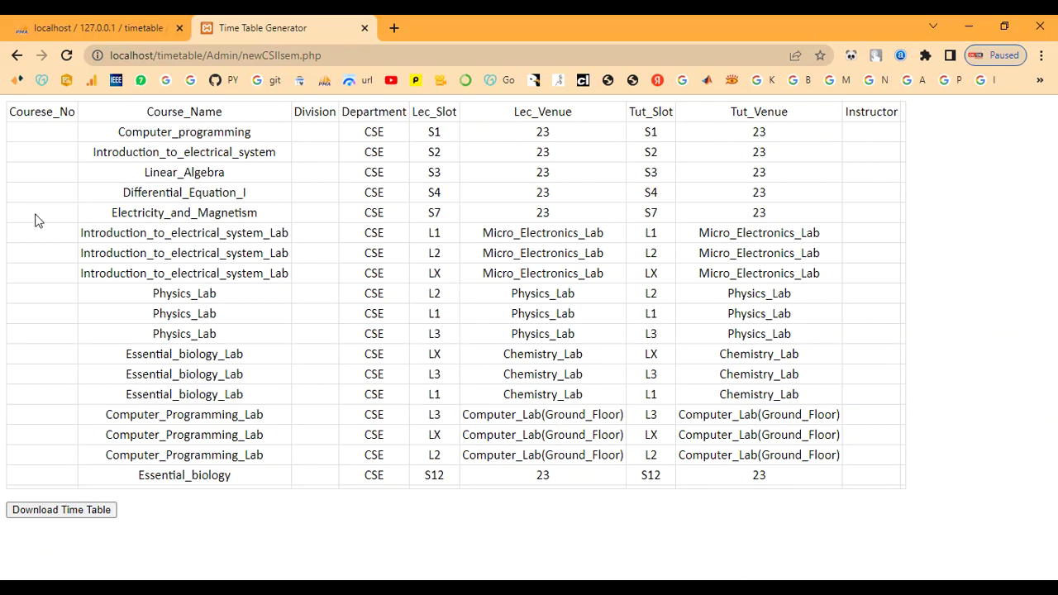
{"action": "left_click", "coordinate": [16, 57]}
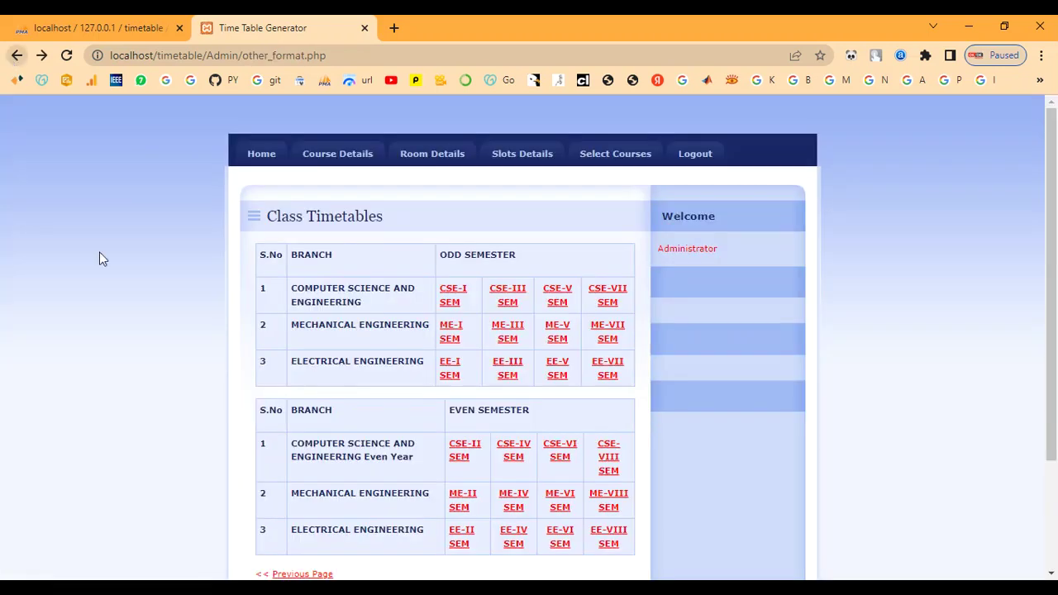
- View the CSE-IV, CSE-VI and CSE-VIII semester timetables one after another in the other format
{"action": "scroll", "coordinate": [488, 438], "scroll_direction": "down", "scroll_amount": 1}
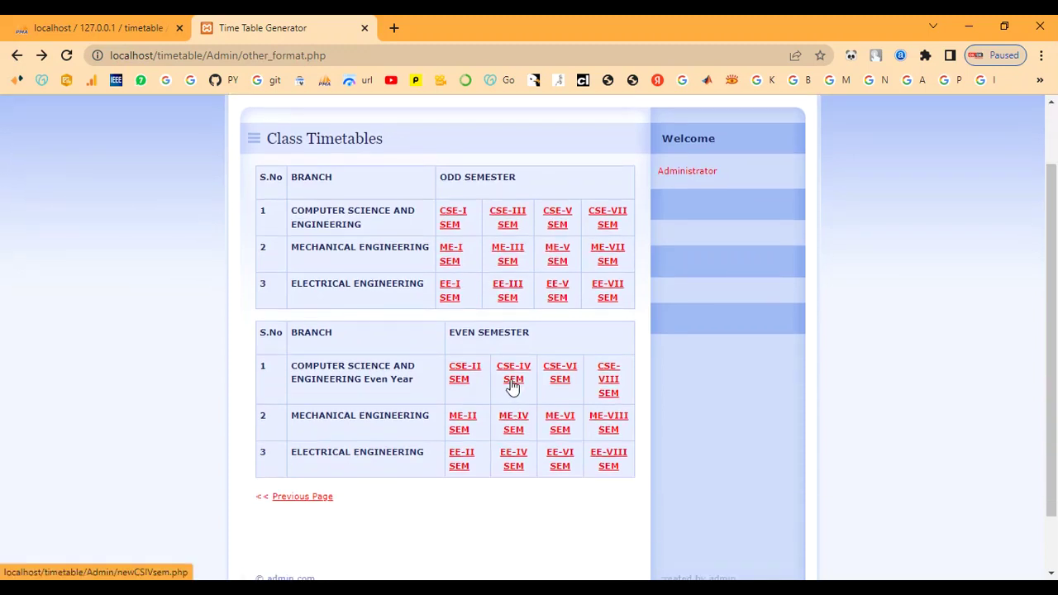
{"action": "left_click", "coordinate": [513, 386]}
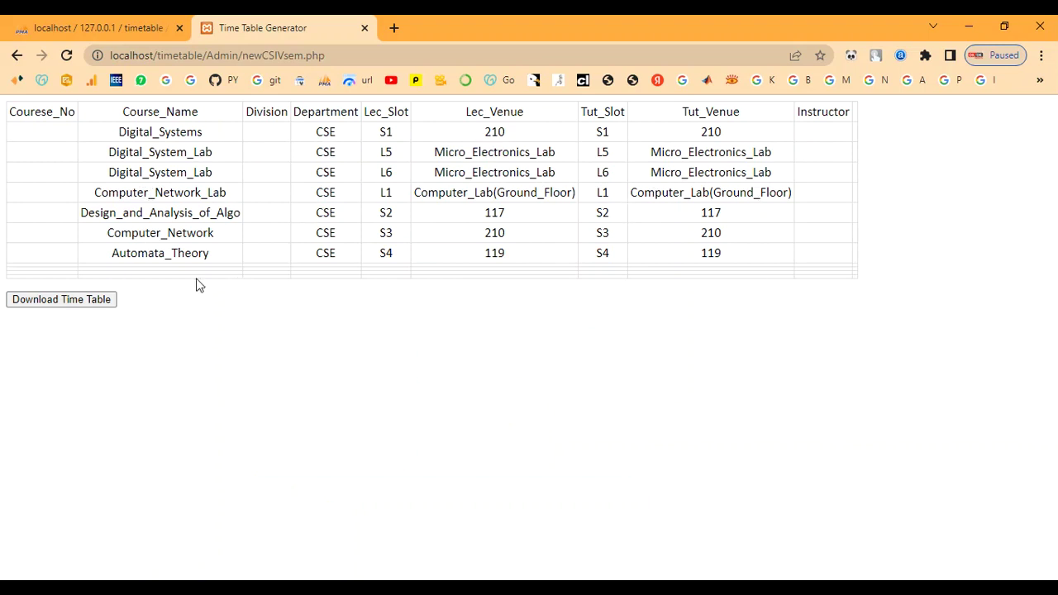
{"action": "left_click", "coordinate": [16, 56]}
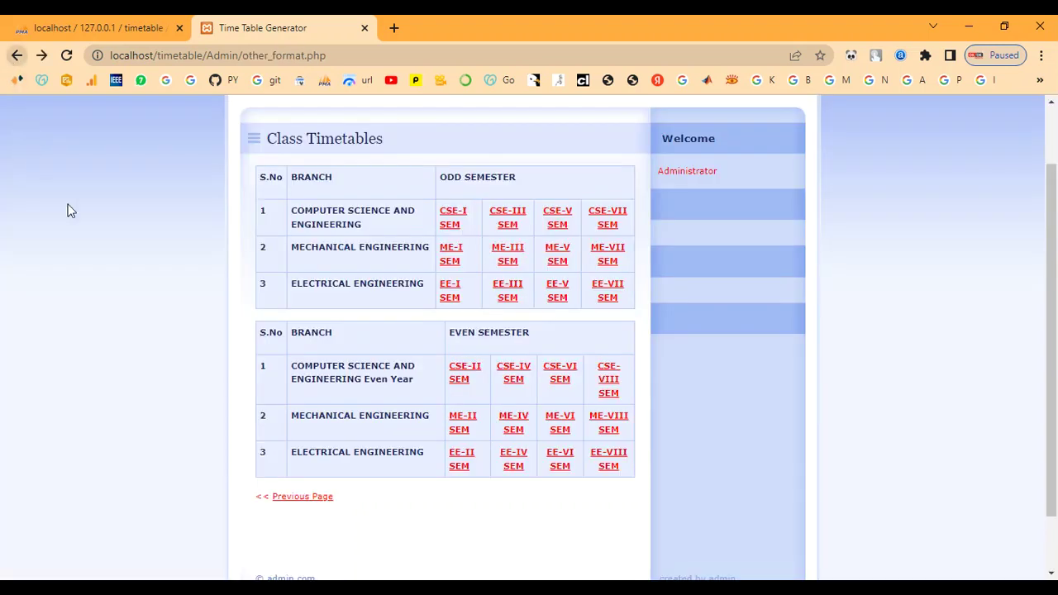
{"action": "left_click", "coordinate": [561, 382]}
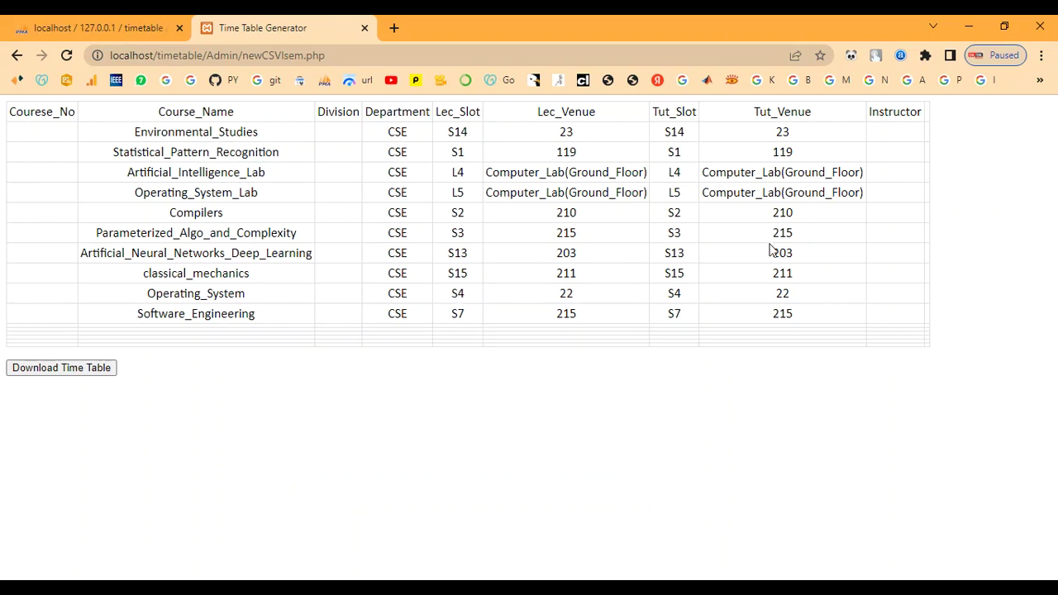
{"action": "left_click", "coordinate": [14, 57]}
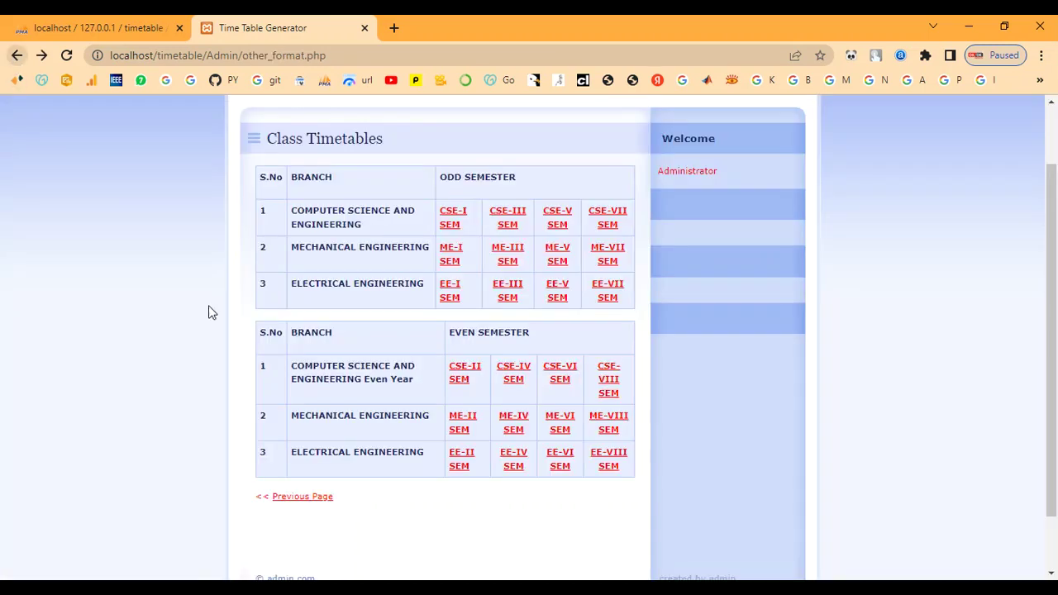
{"action": "left_click", "coordinate": [603, 387]}
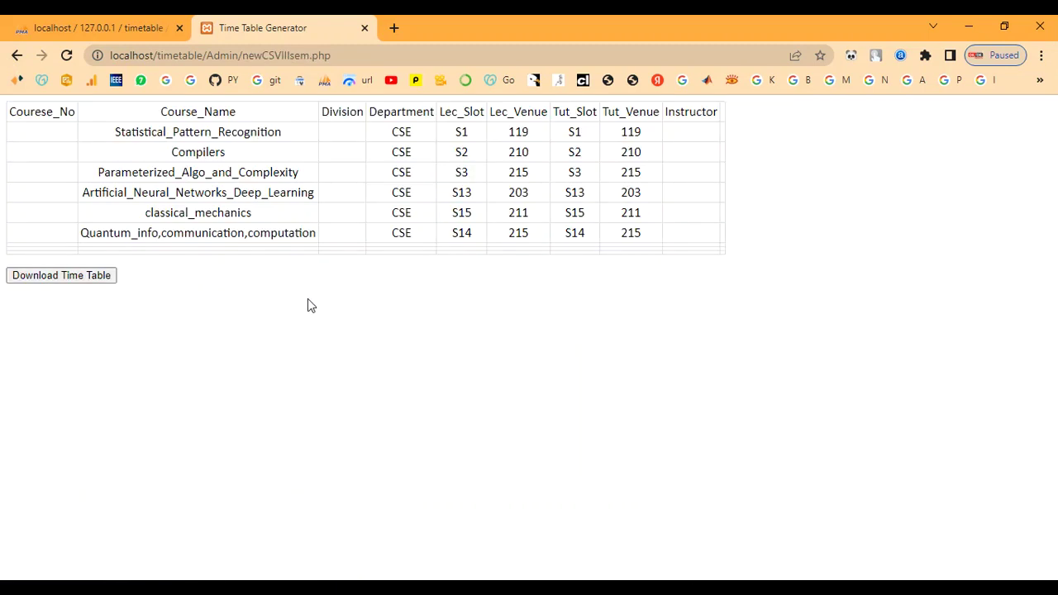